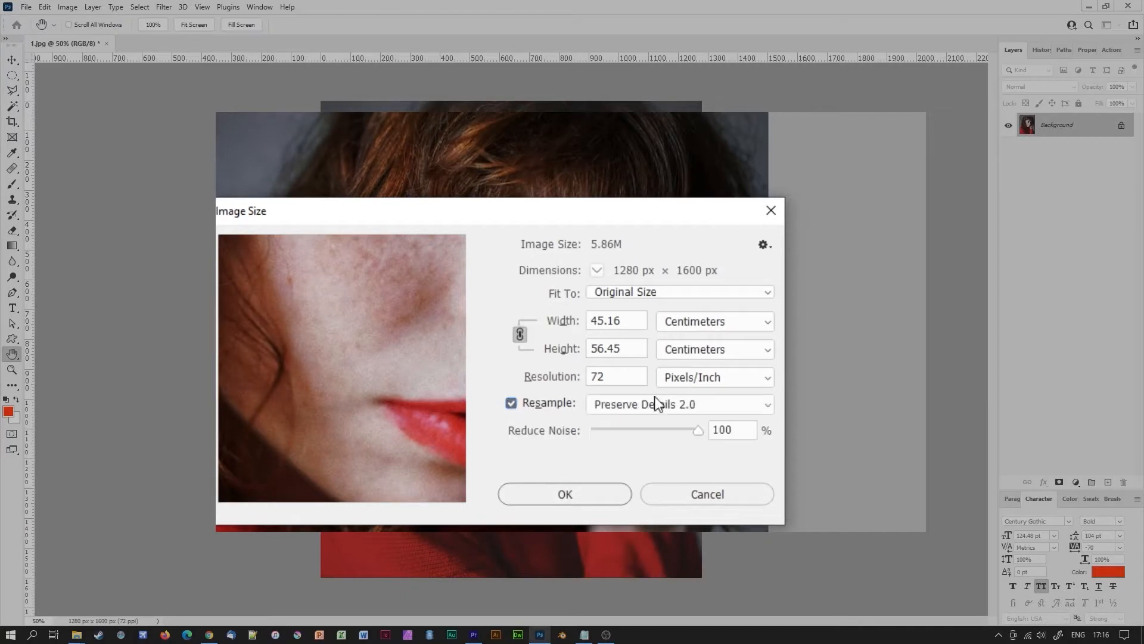
# - Resample the portrait to 10 cm wide at 288 pixels/inch with Preserve Details 2.0
pyautogui.doubleClick(633, 332)
pyautogui.write('10')
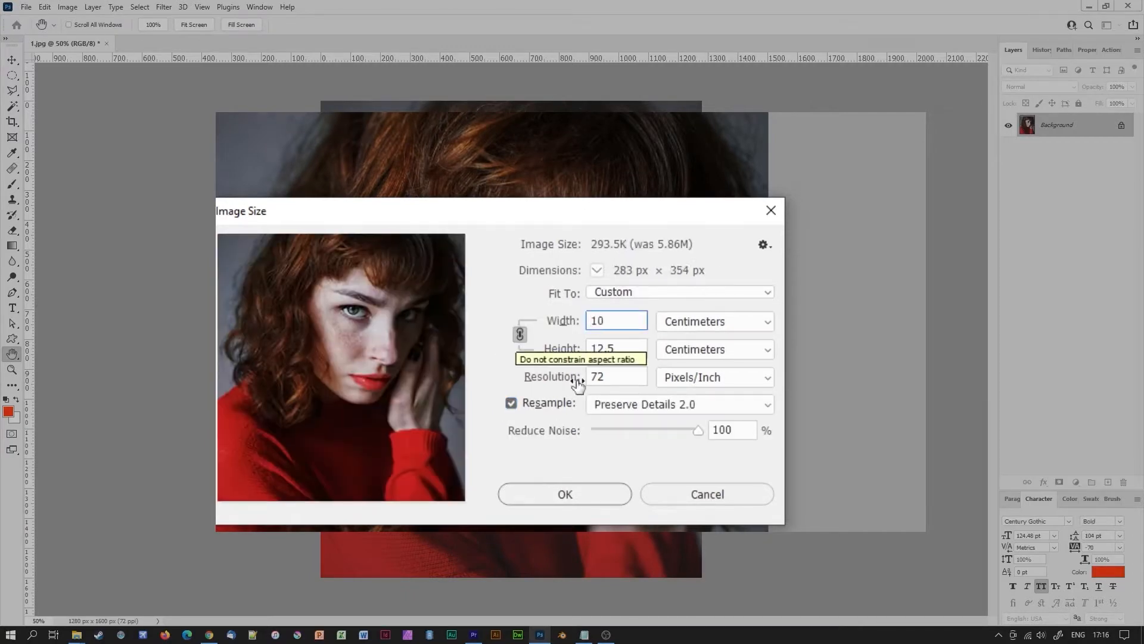
pyautogui.click(577, 375)
pyautogui.write('288')
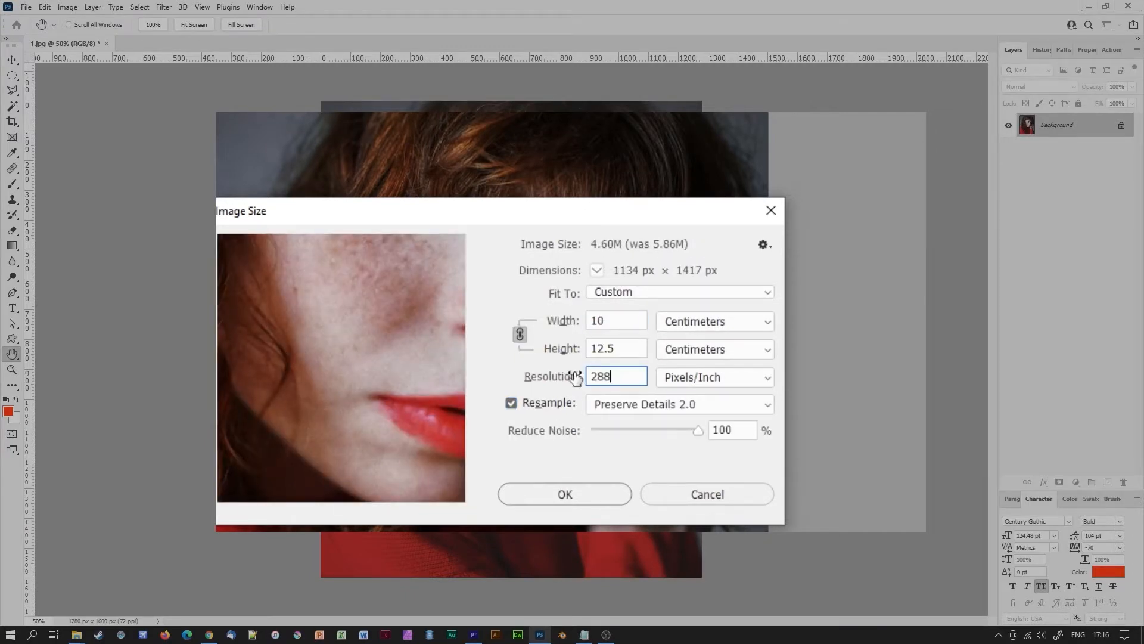
pyautogui.click(549, 494)
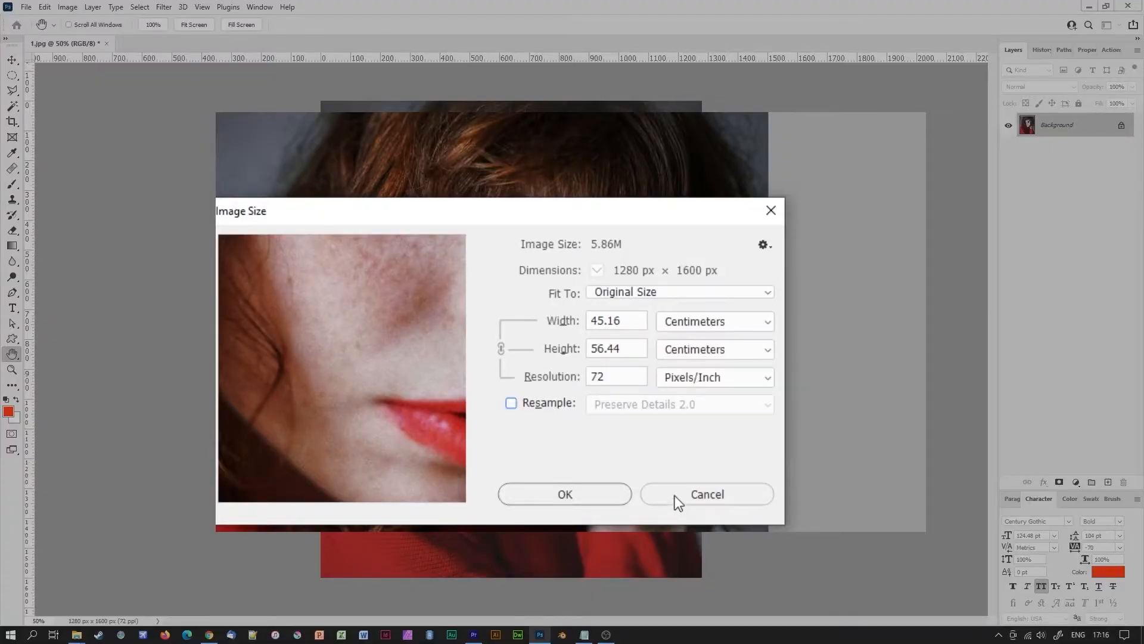
pyautogui.click(510, 402)
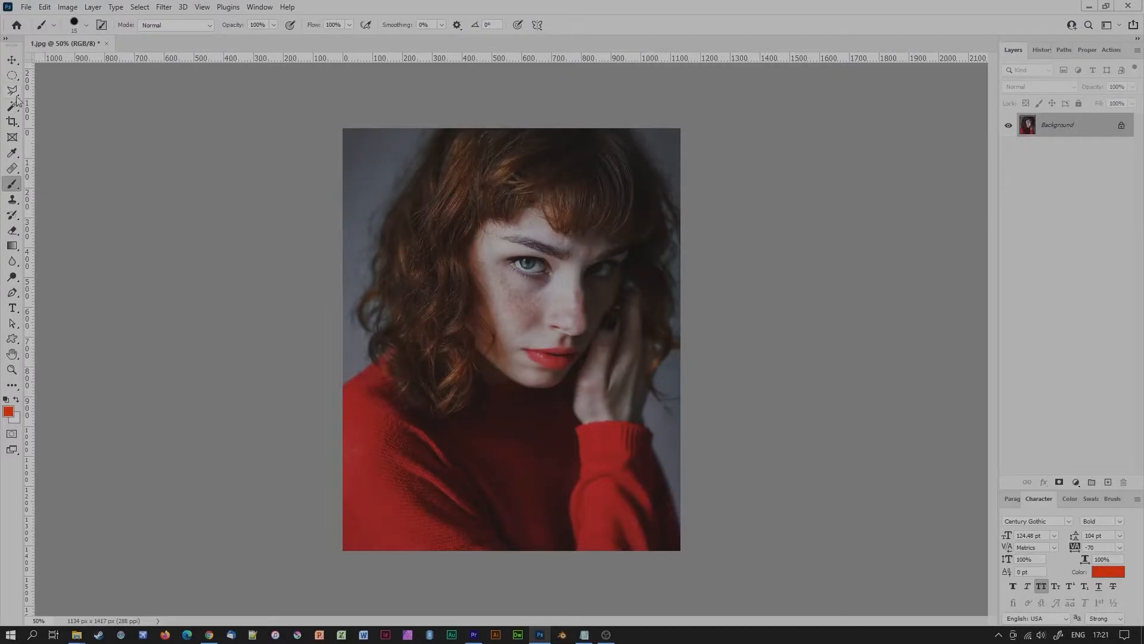
# - Outline the face with a Polygonal Lasso selection feathered 25 px and preview its soft edge in Quick Mask
pyautogui.click(12, 91)
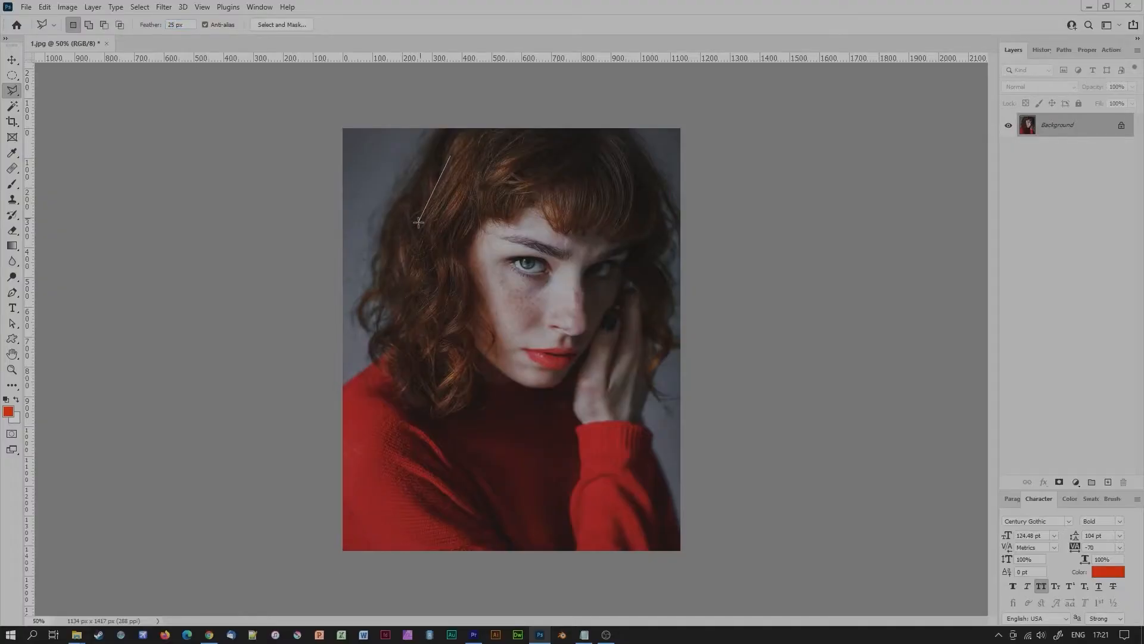
pyautogui.click(520, 404)
pyautogui.click(608, 330)
pyautogui.click(624, 198)
pyautogui.click(537, 156)
pyautogui.click(451, 157)
pyautogui.press('q')
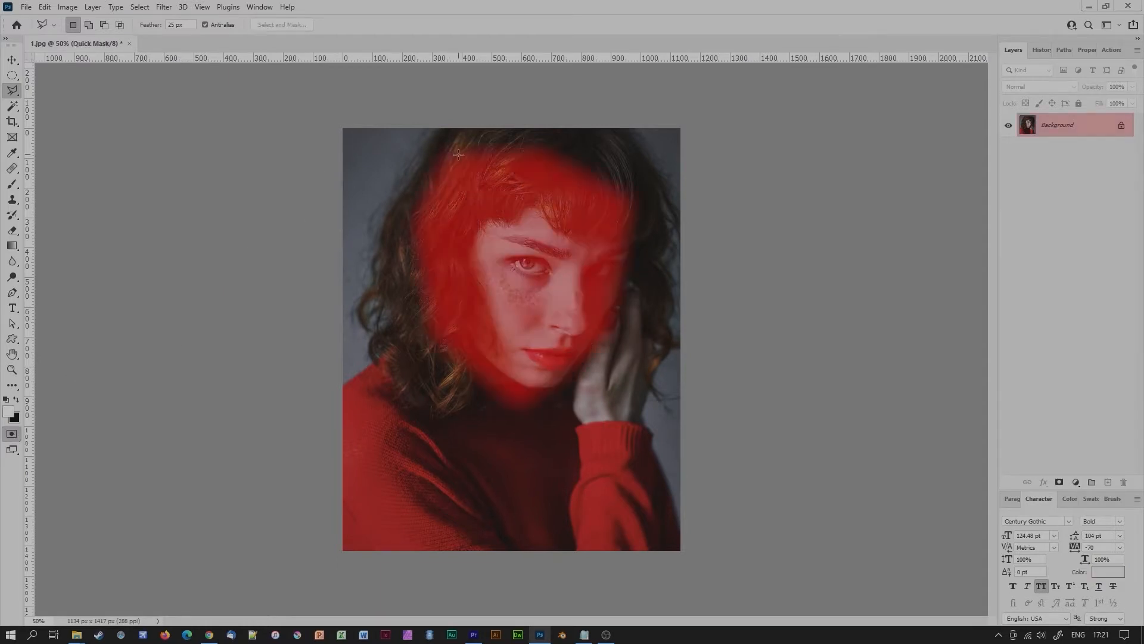
pyautogui.click(14, 433)
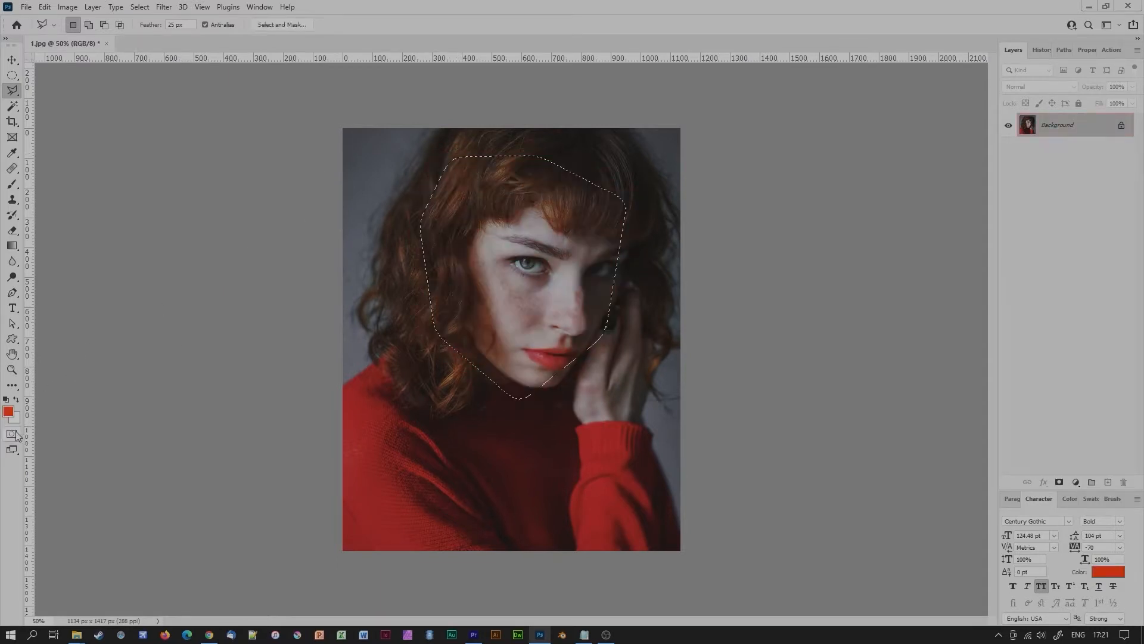
# - Revert the document history to the Image Size state, removing the lasso selection
pyautogui.click(1037, 49)
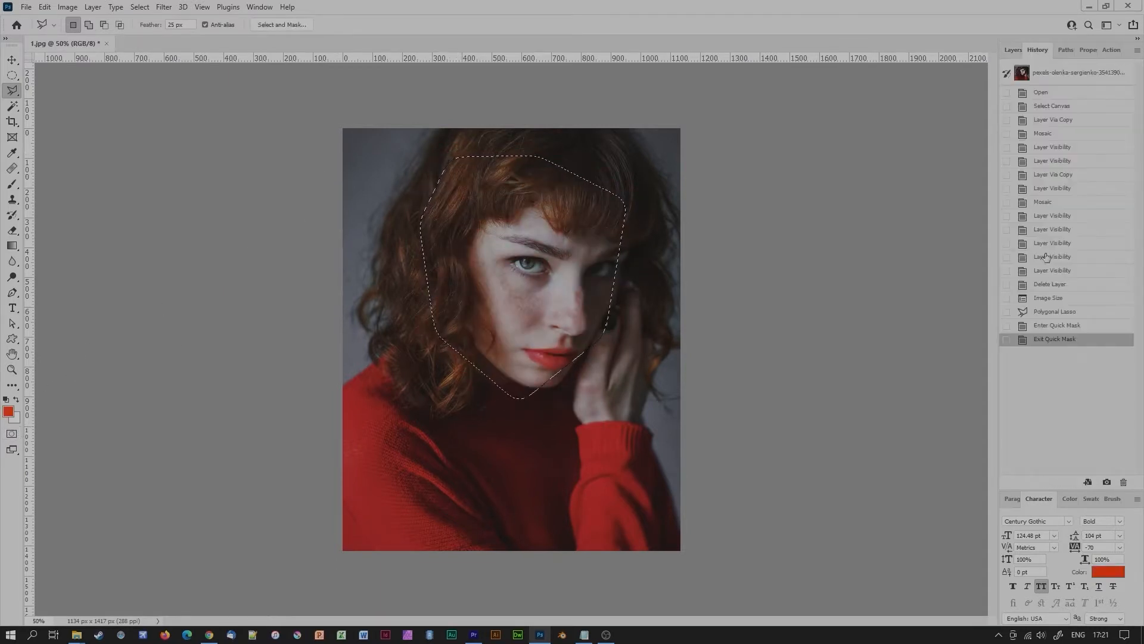
pyautogui.click(1060, 313)
pyautogui.click(1060, 299)
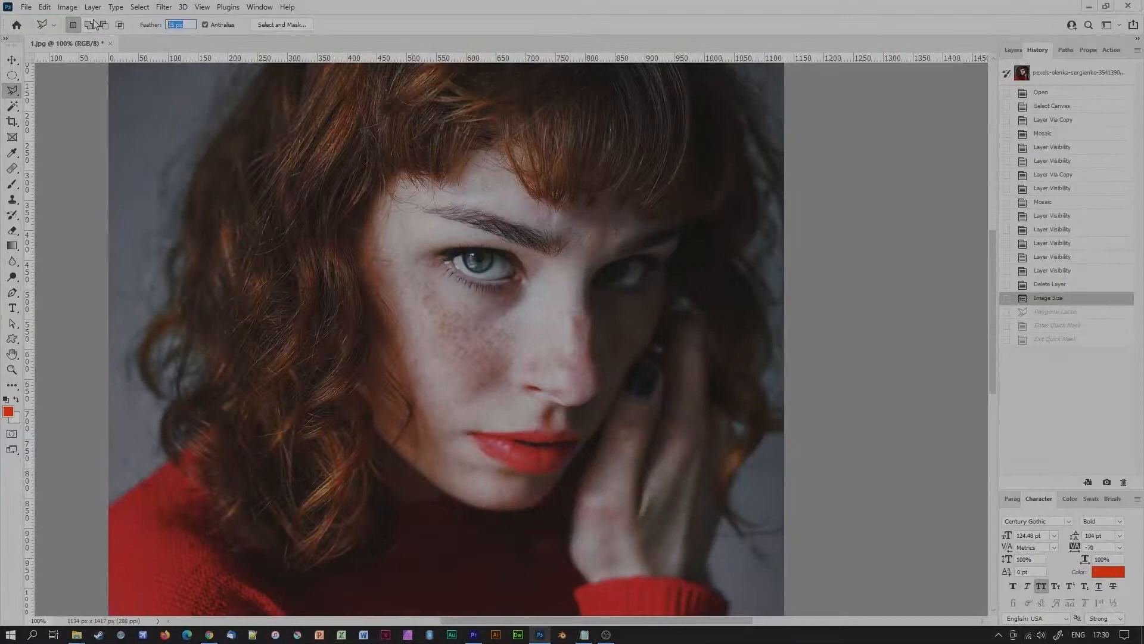
# - Set the lasso feather to 0 px and trace a Polygonal Lasso selection around the face
pyautogui.write('0')
pyautogui.click(398, 170)
pyautogui.click(353, 255)
pyautogui.click(369, 435)
pyautogui.click(549, 493)
pyautogui.click(683, 214)
pyautogui.click(398, 170)
# - Apply a feather to the existing face selection and open it in Select and Mask
pyautogui.click(136, 9)
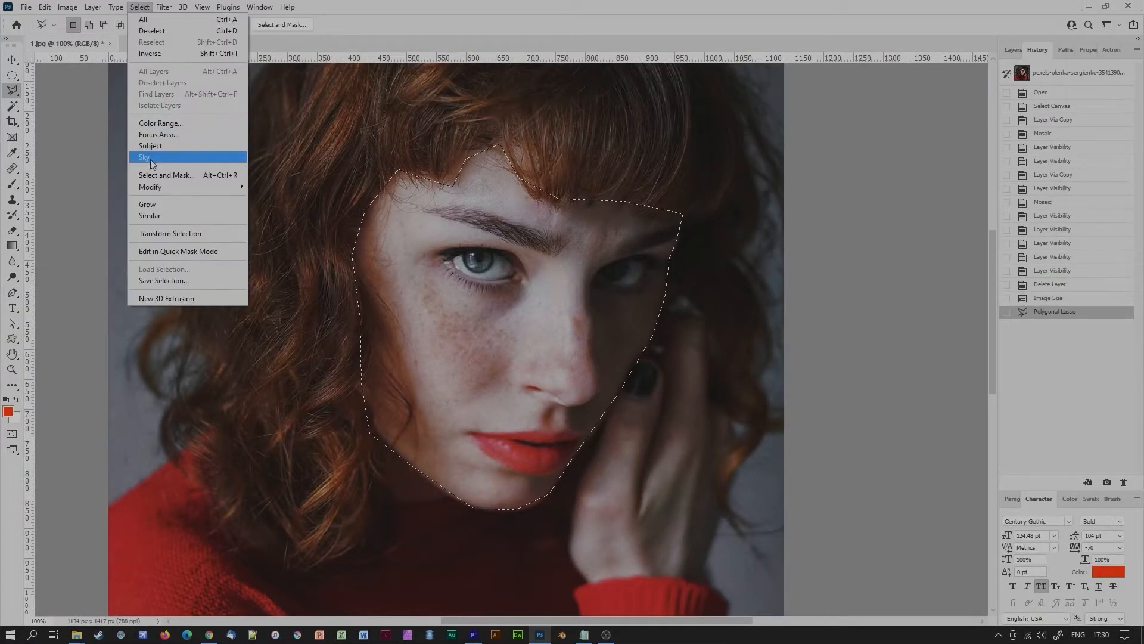
pyautogui.moveTo(158, 189)
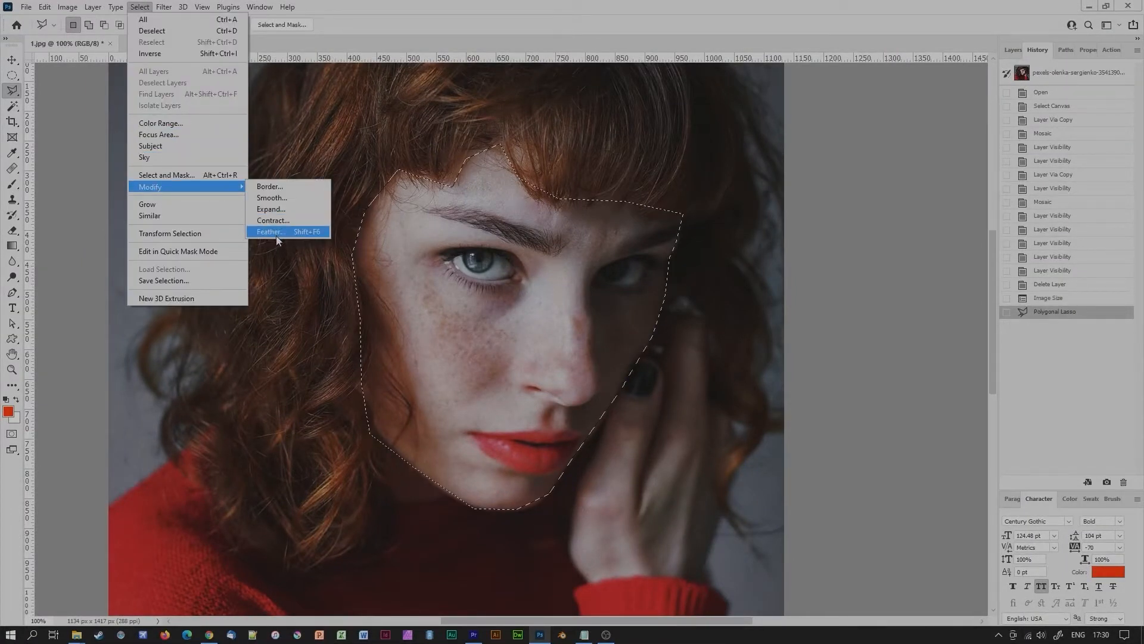
pyautogui.click(275, 232)
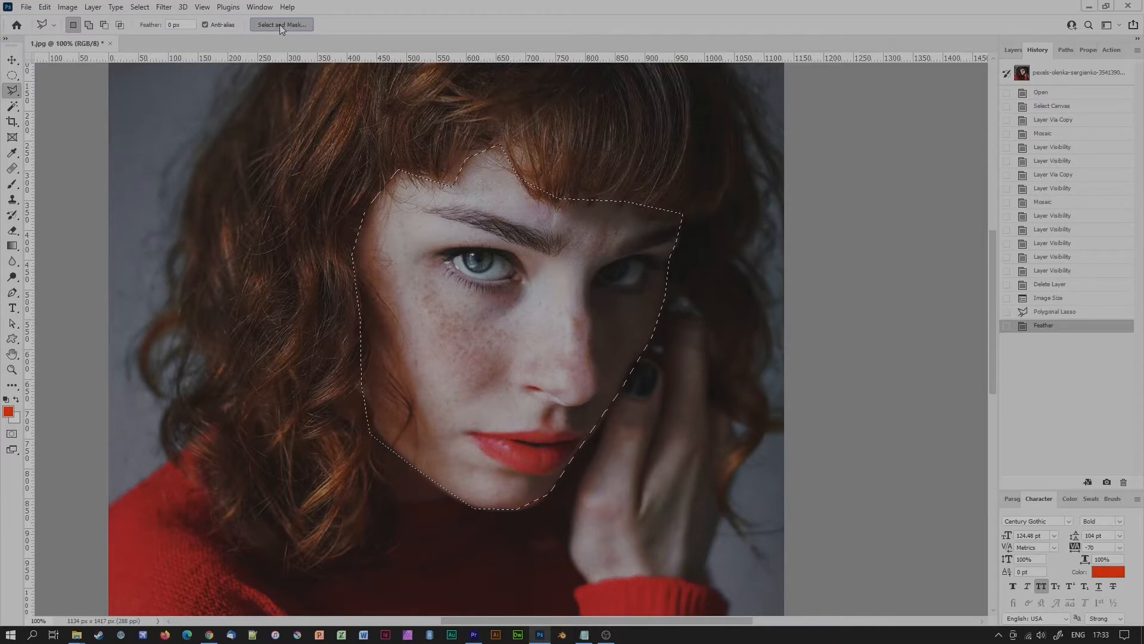
pyautogui.click(281, 24)
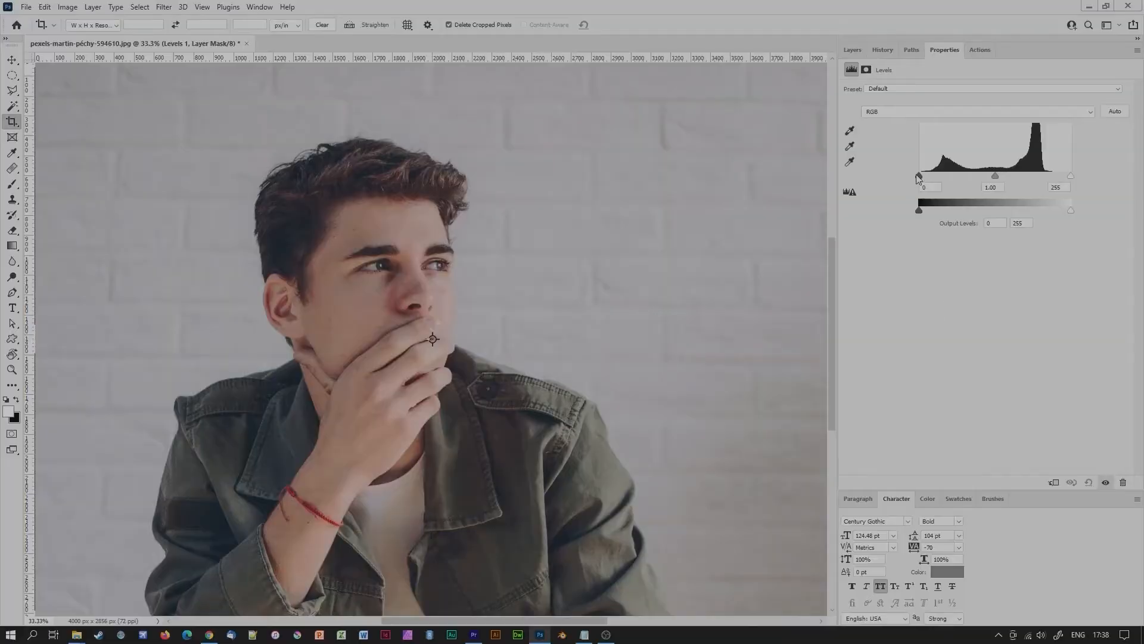
# - Push the man's portrait to harsh contrast in the Levels adjustment, with shadow input 59 and highlight input 172
pyautogui.moveTo(929, 178); pyautogui.dragTo(945, 177)
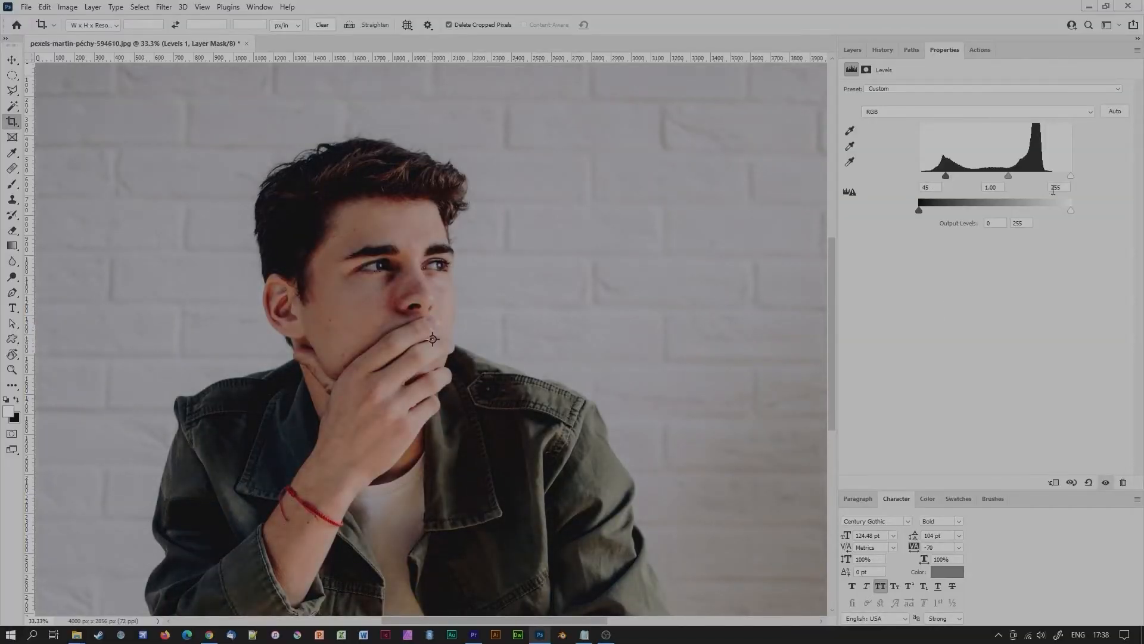
pyautogui.moveTo(1069, 176); pyautogui.dragTo(1030, 176)
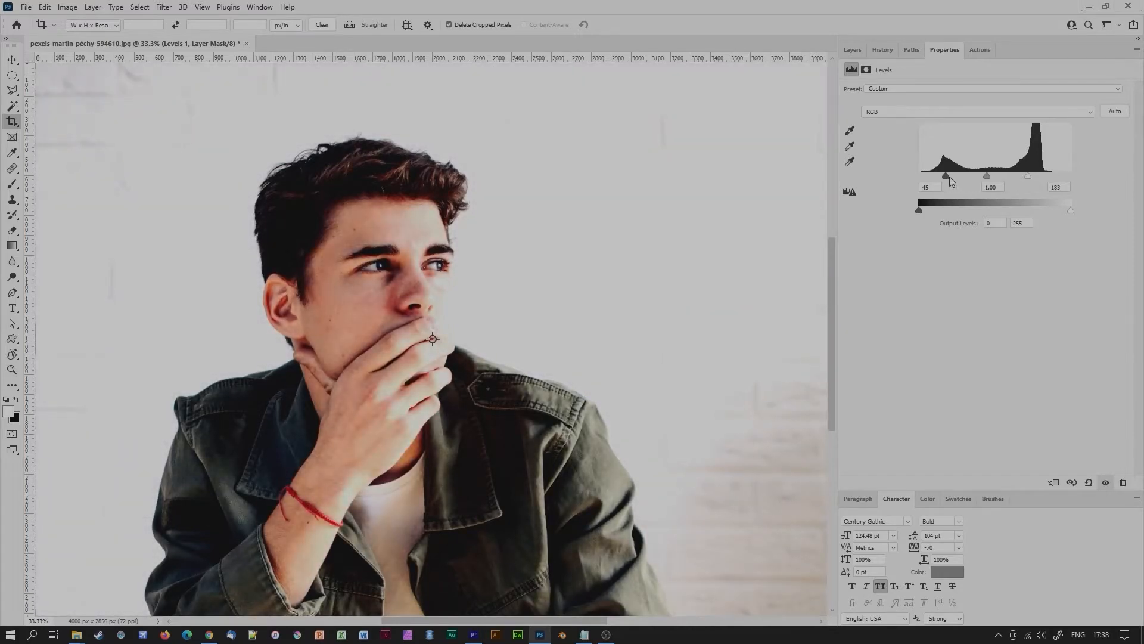
pyautogui.moveTo(949, 176); pyautogui.dragTo(958, 176)
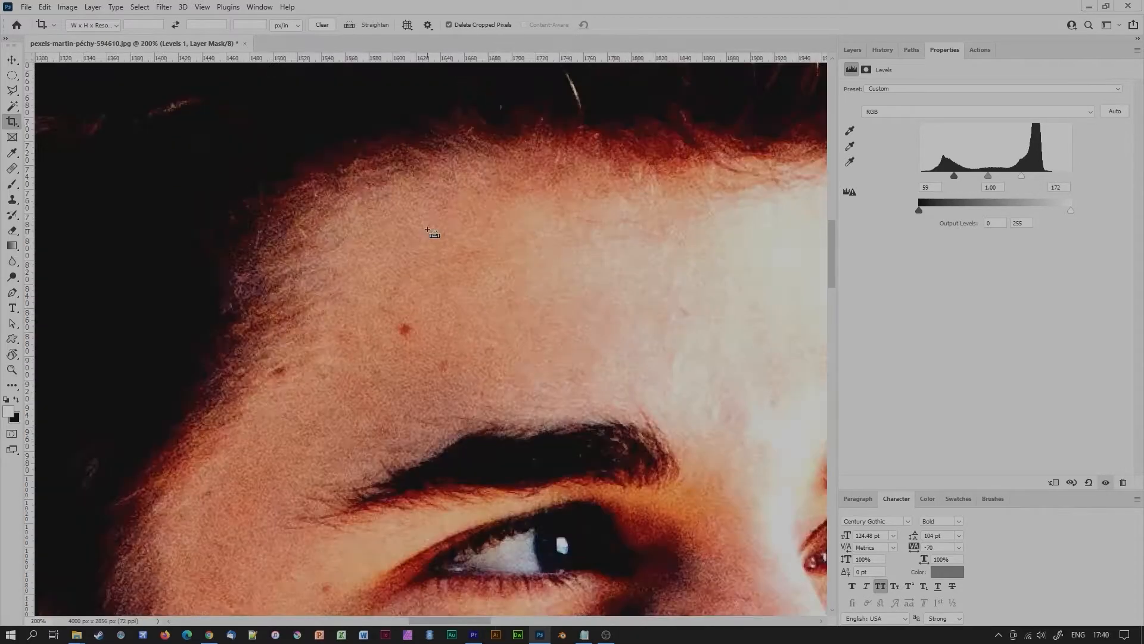
# - Examine the forehead skin and the hair edges at 300% for lost detail and noise
pyautogui.hotkey('ctrl', '+')
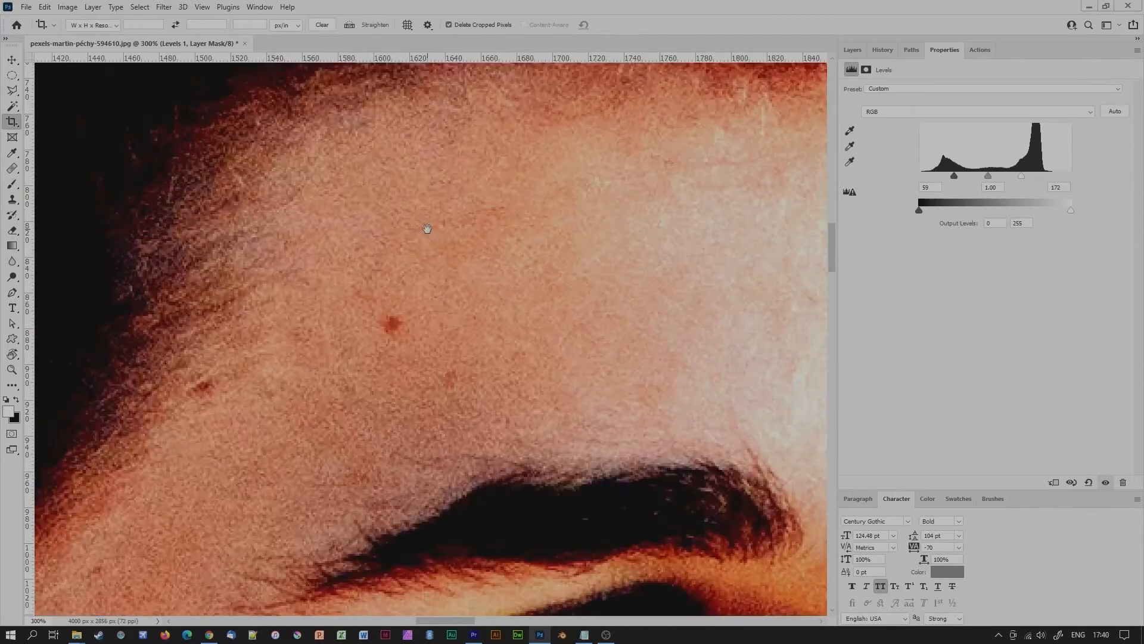
pyautogui.moveTo(491, 202); pyautogui.dragTo(417, 541)
pyautogui.moveTo(521, 214); pyautogui.dragTo(502, 461)
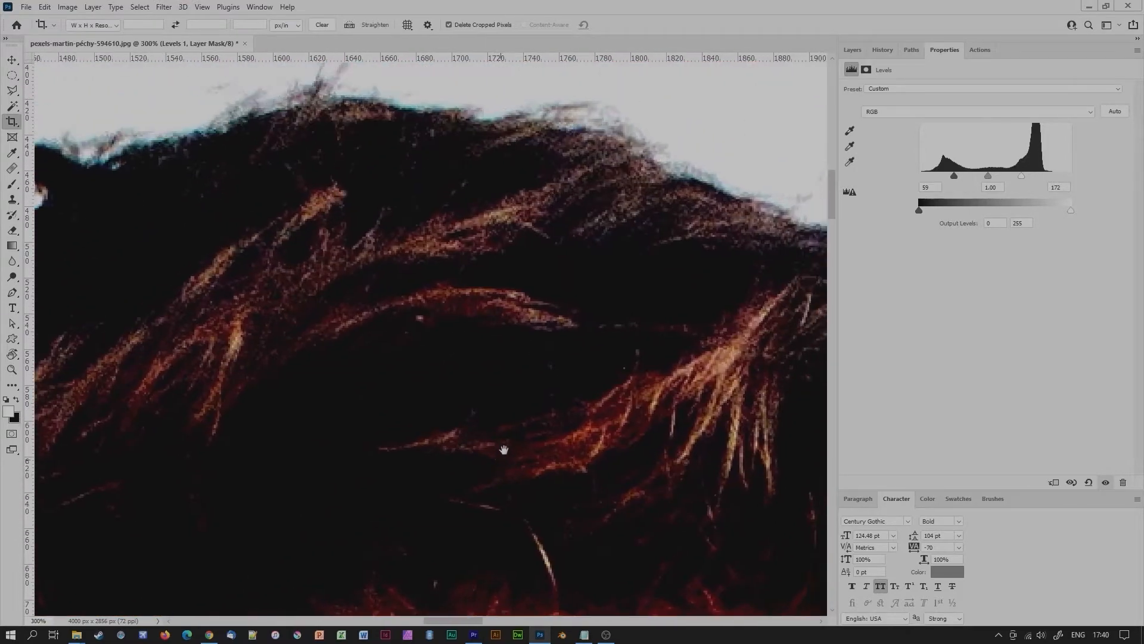
pyautogui.moveTo(678, 181); pyautogui.dragTo(520, 287)
pyautogui.moveTo(177, 276); pyautogui.dragTo(623, 280)
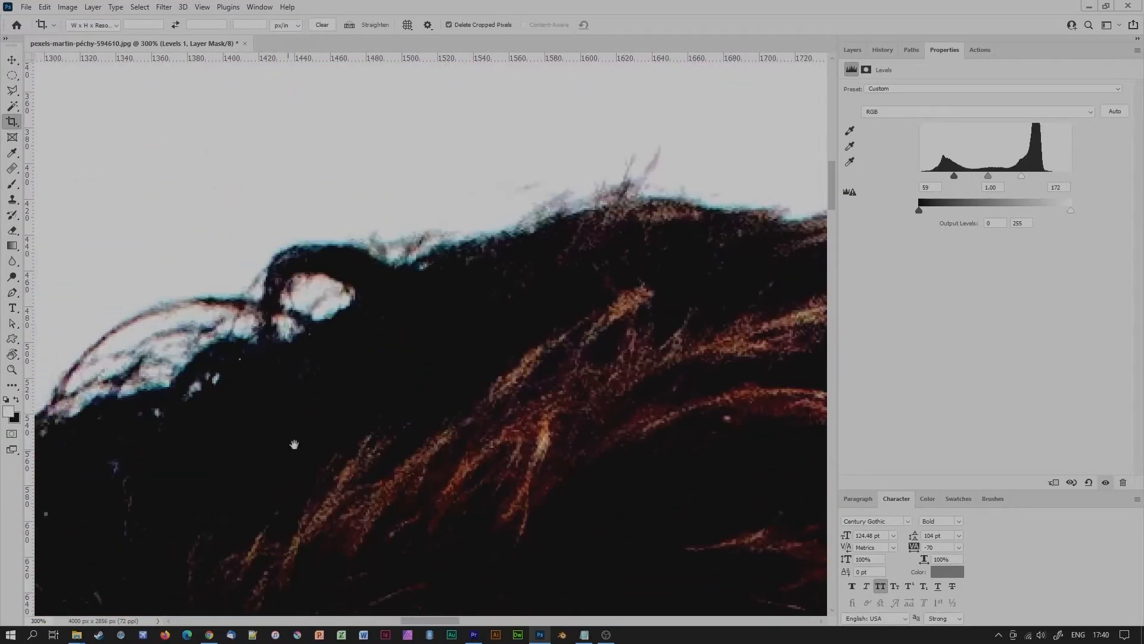
pyautogui.moveTo(294, 444); pyautogui.dragTo(442, 138)
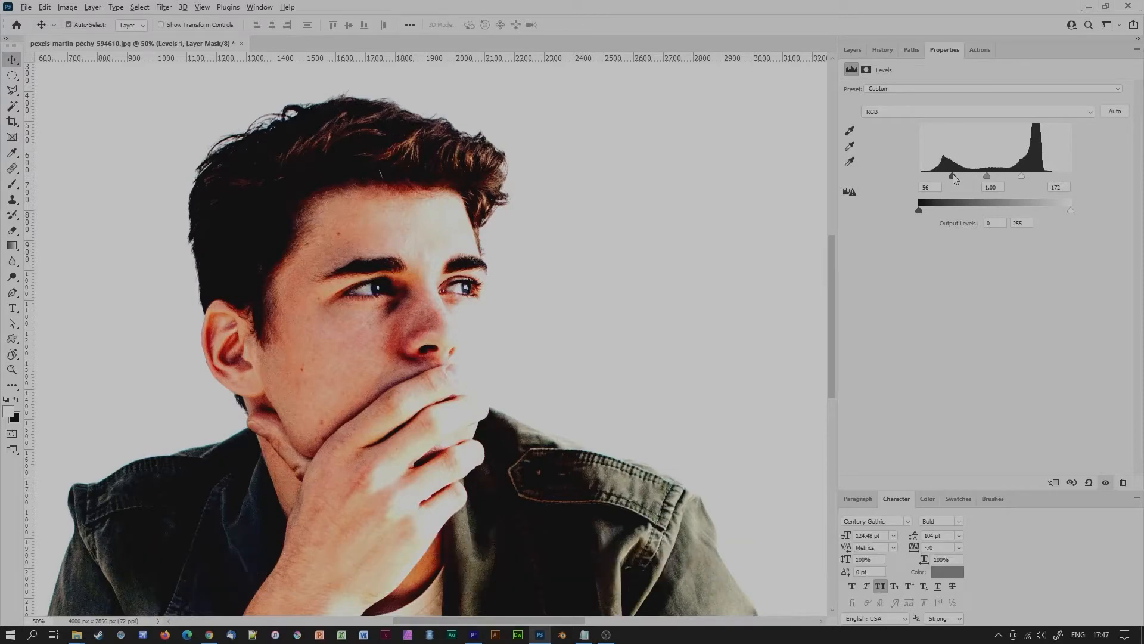
# - Set the Levels adjustment's shadow input to 19 and highlight input to 221 on the RGB channel
pyautogui.moveTo(953, 175); pyautogui.dragTo(931, 174)
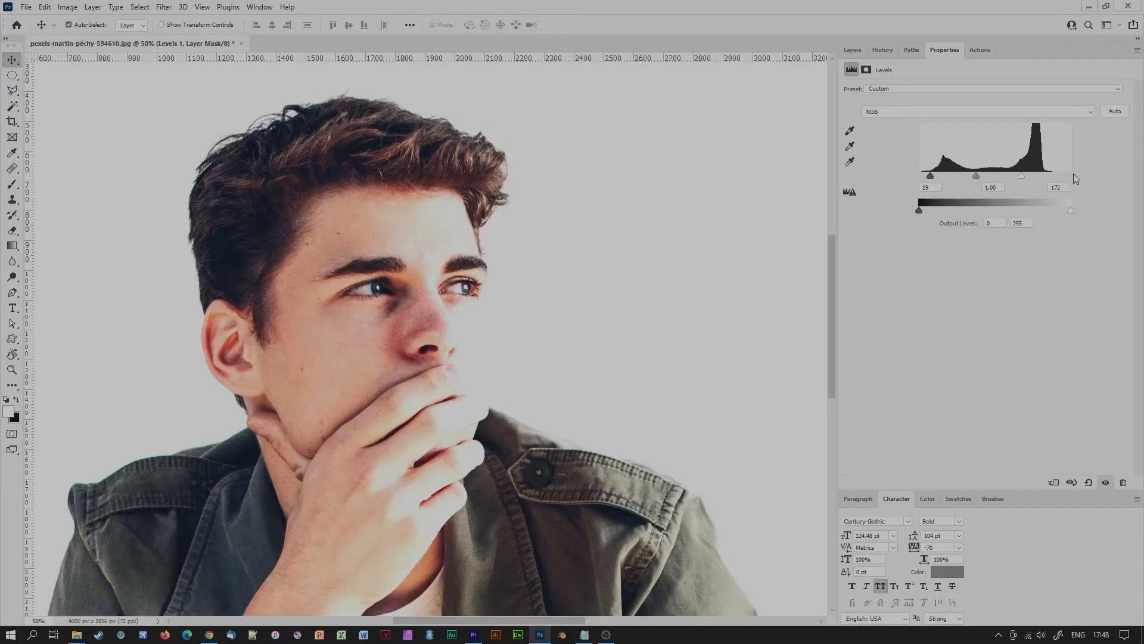
pyautogui.moveTo(1035, 177); pyautogui.dragTo(1050, 183)
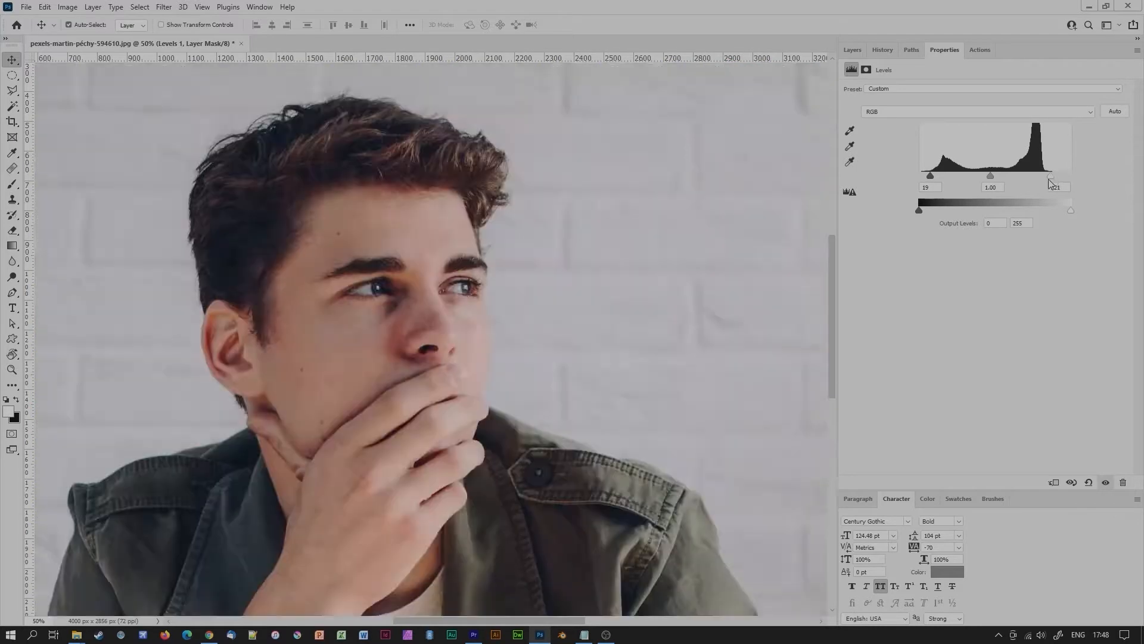
pyautogui.click(925, 111)
pyautogui.click(918, 120)
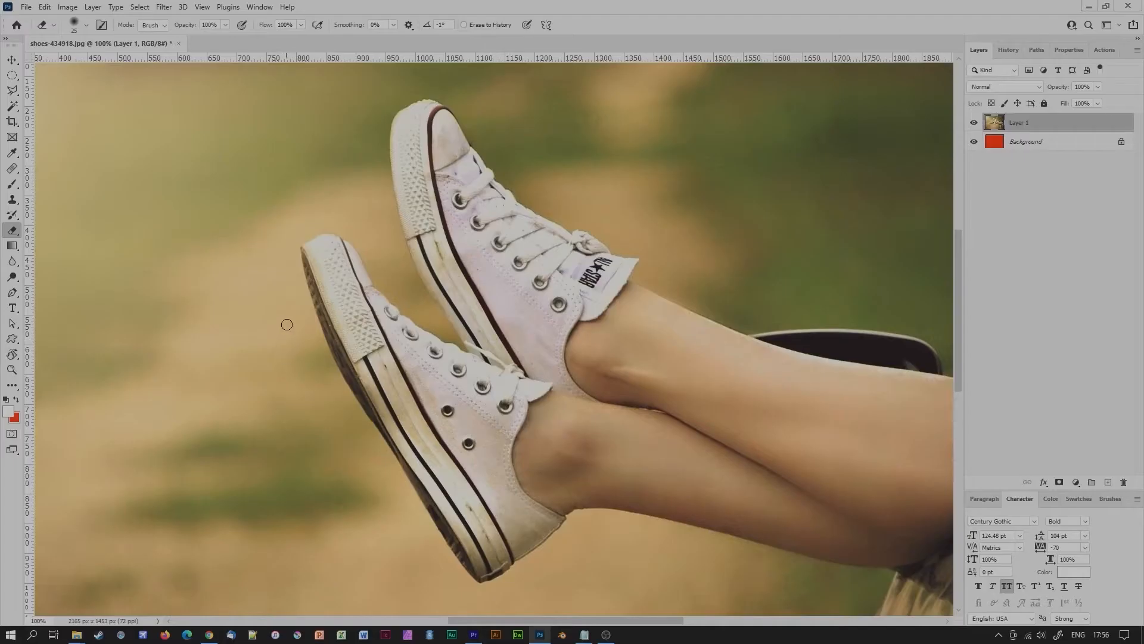
# - Erase a strip of Layer 1 beside the lower shoe's sole and show the document history
pyautogui.moveTo(286, 325)
pyautogui.mouseDown()
pyautogui.moveTo(301, 354)
pyautogui.moveTo(310, 334)
pyautogui.moveTo(347, 400)
pyautogui.mouseUp()
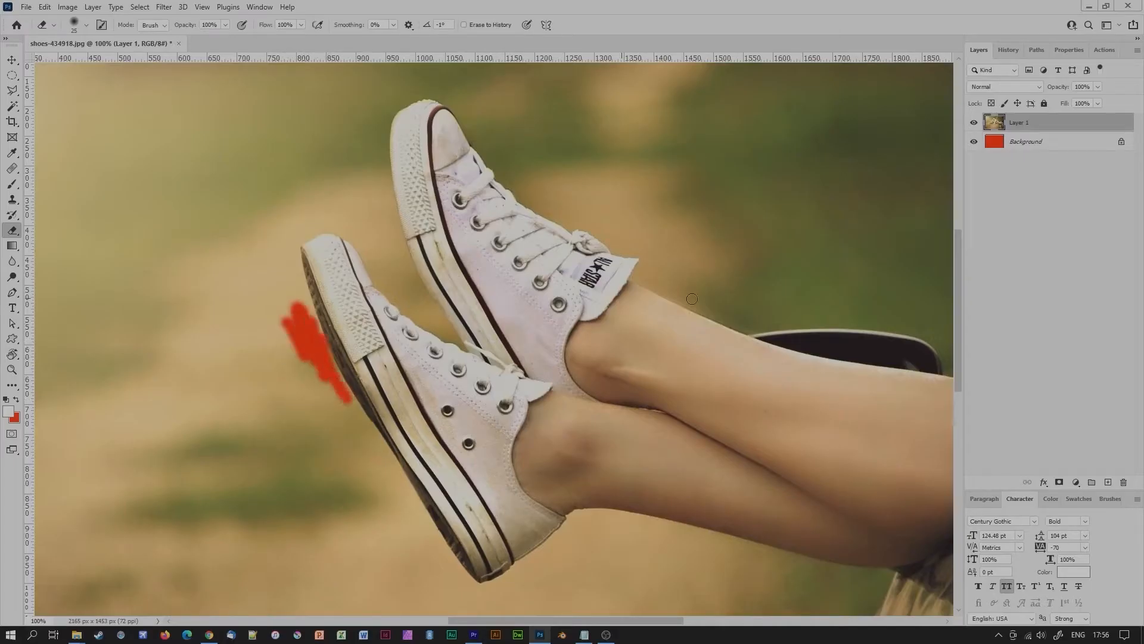
pyautogui.click(1006, 50)
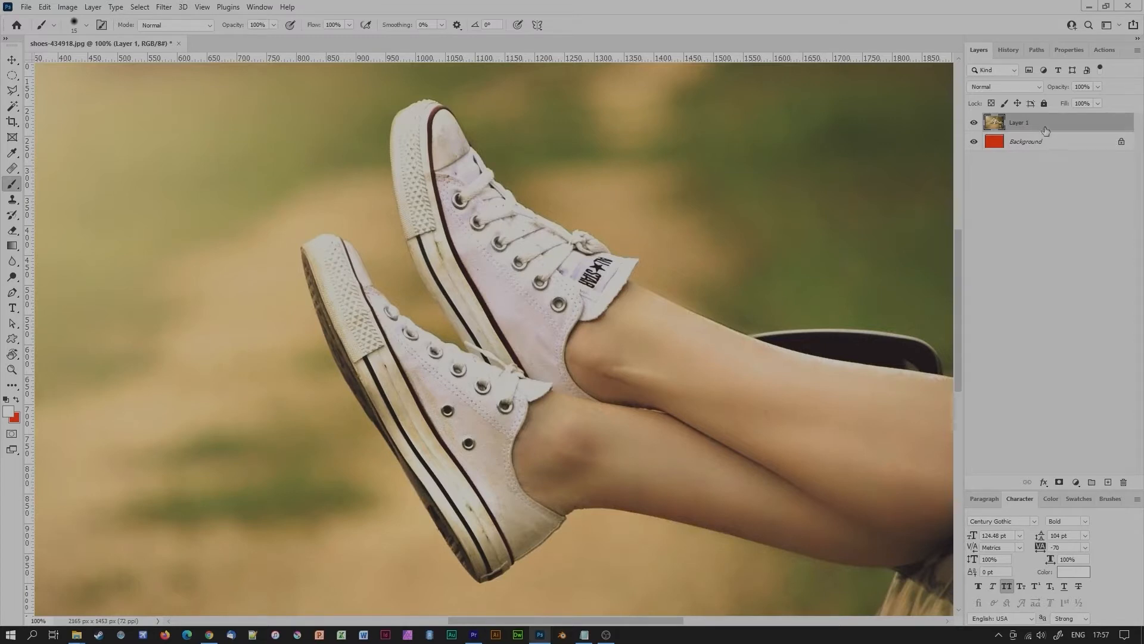
# - Add a layer mask to Layer 1 and paint a short black stroke on it beside the lower shoe's toe
pyautogui.click(1059, 483)
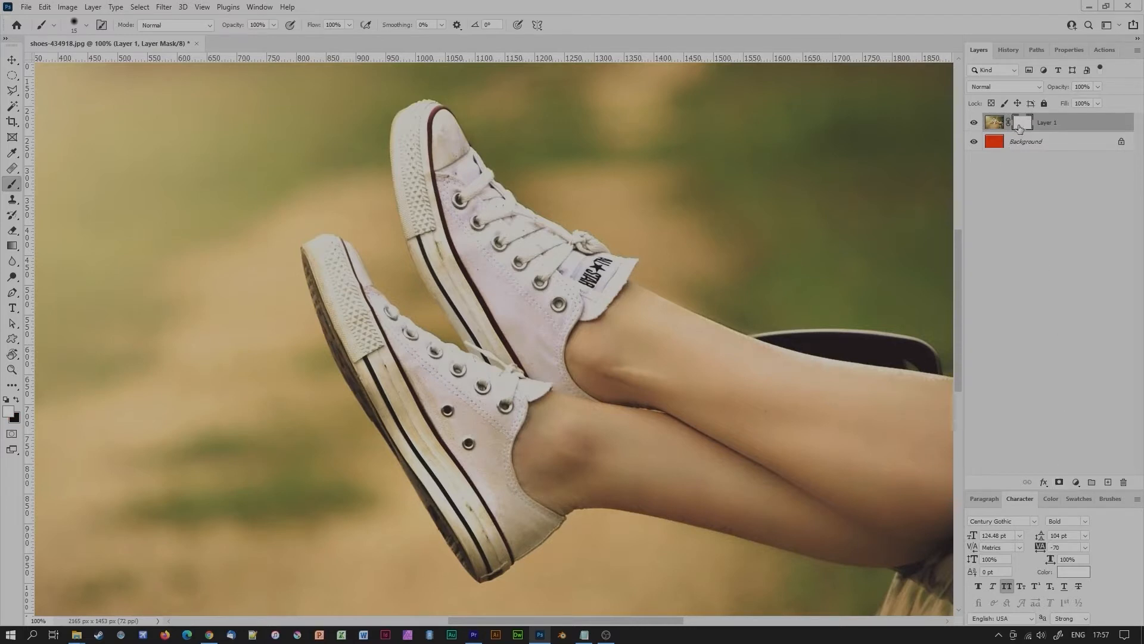
pyautogui.press('x')
pyautogui.moveTo(293, 295); pyautogui.dragTo(293, 260)
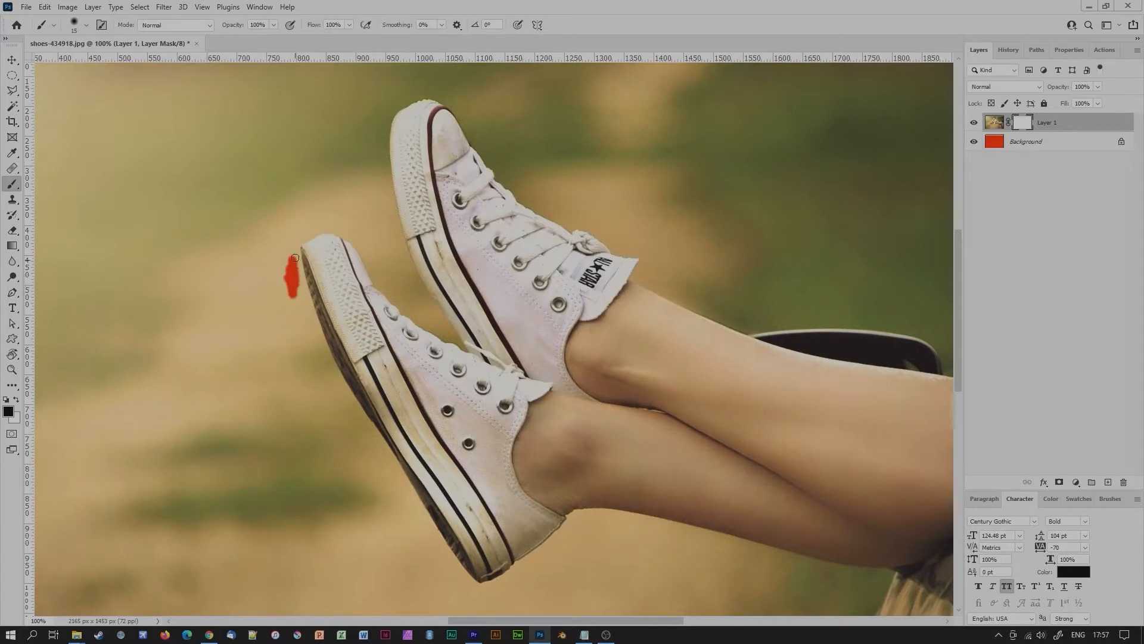
pyautogui.press('x')
# - Start saving the shoes document under a new file, choosing the Photoshop (*.PSD;*.PDD;*.PSDT) format
pyautogui.click(25, 7)
pyautogui.click(49, 149)
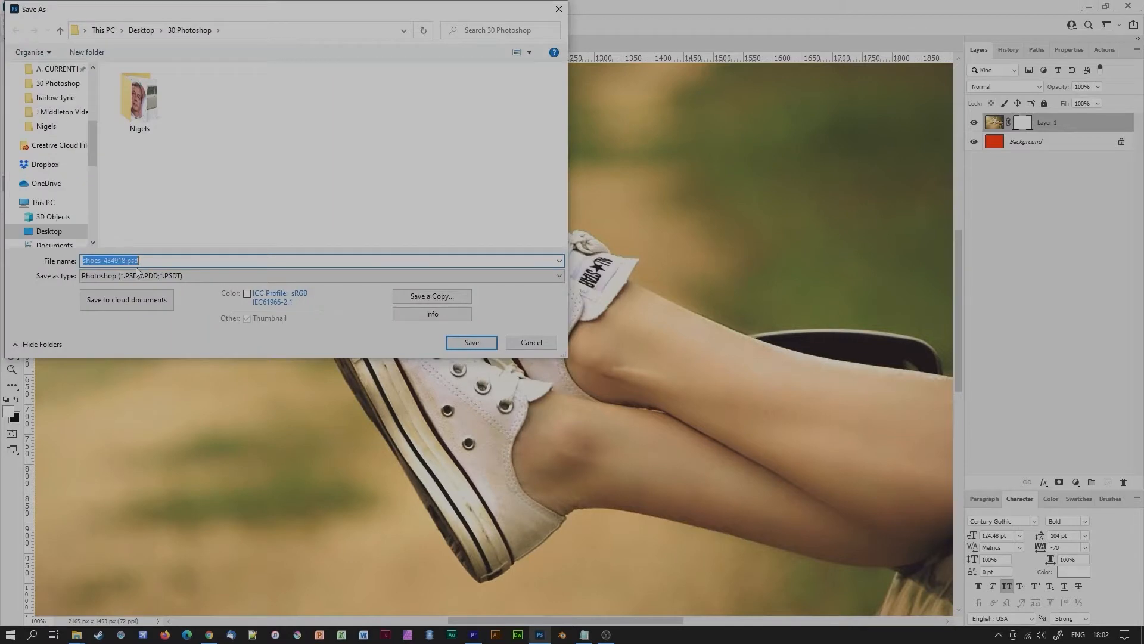
pyautogui.click(139, 276)
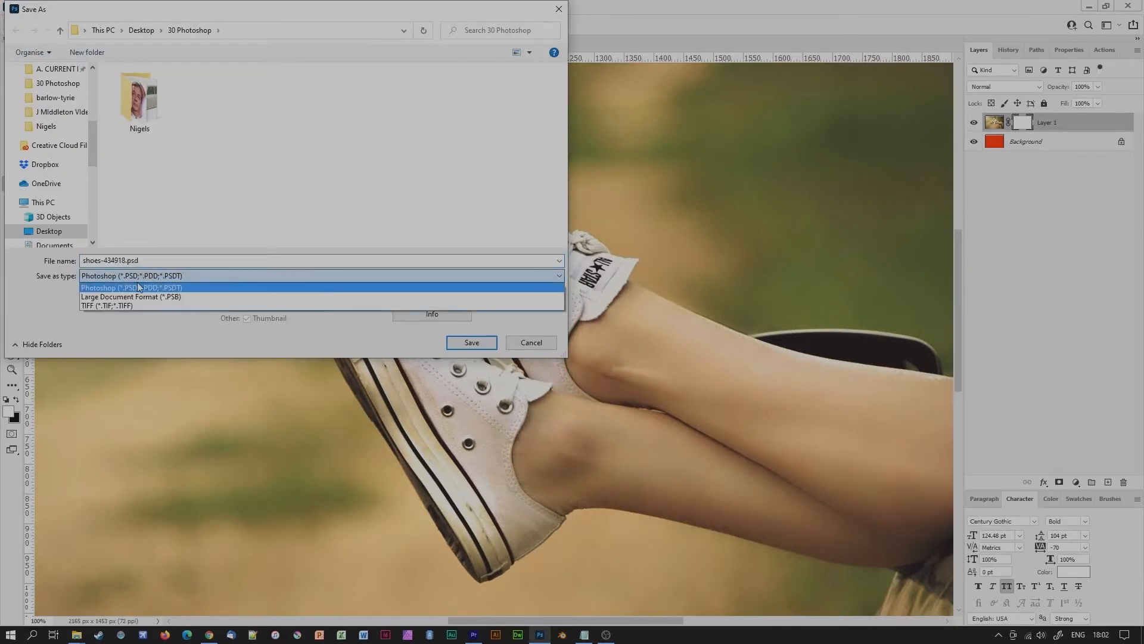
pyautogui.click(140, 288)
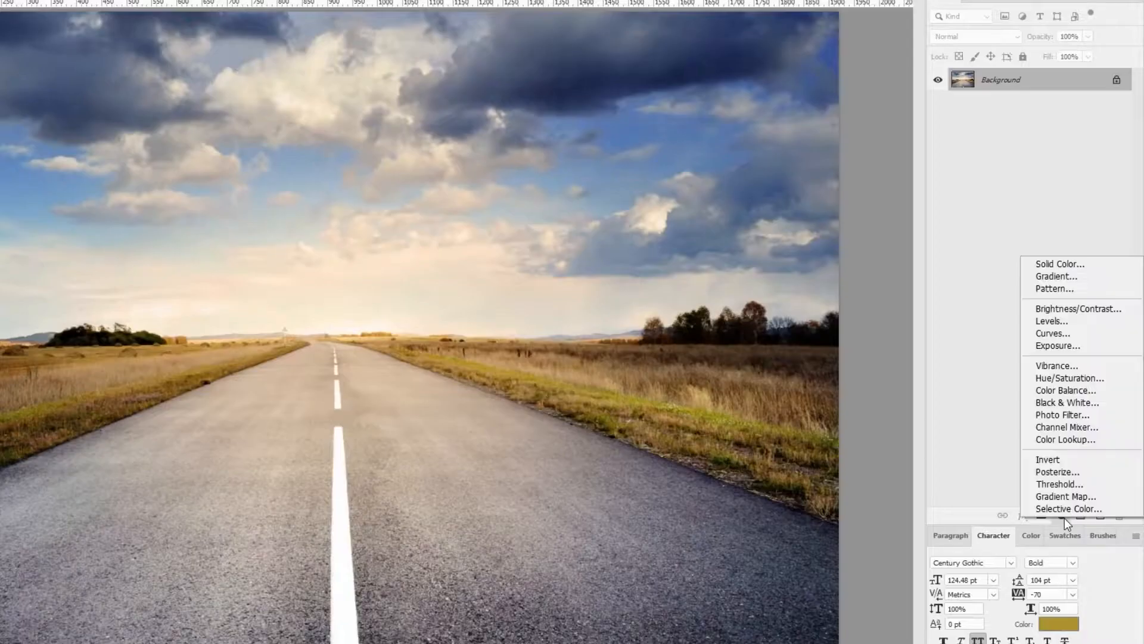
# - Add a Color Balance adjustment layer above the road photo's background and return to the layer list
pyautogui.click(1082, 391)
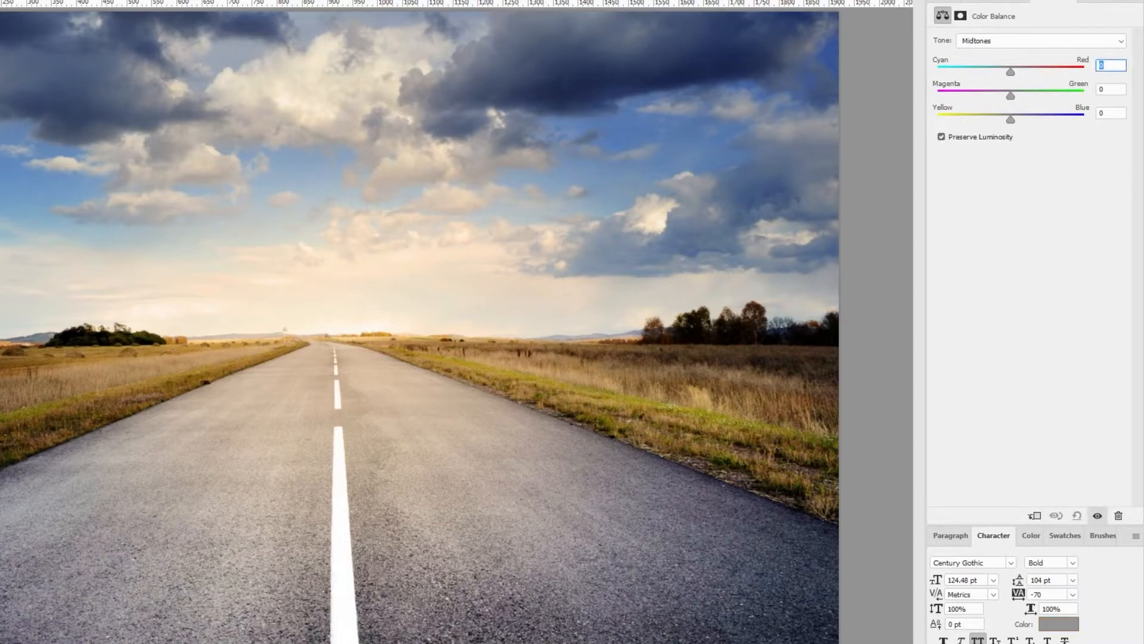
pyautogui.click(944, 1)
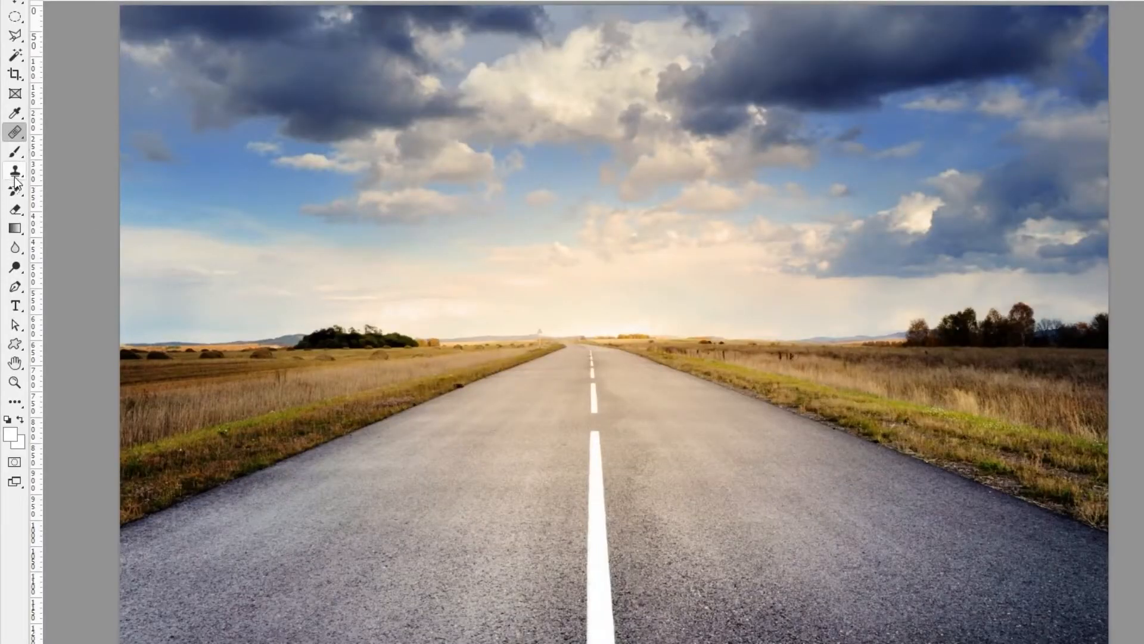
# - Activate the Clone Stamp tool, then switch to the Healing Brush tool
pyautogui.click(15, 174)
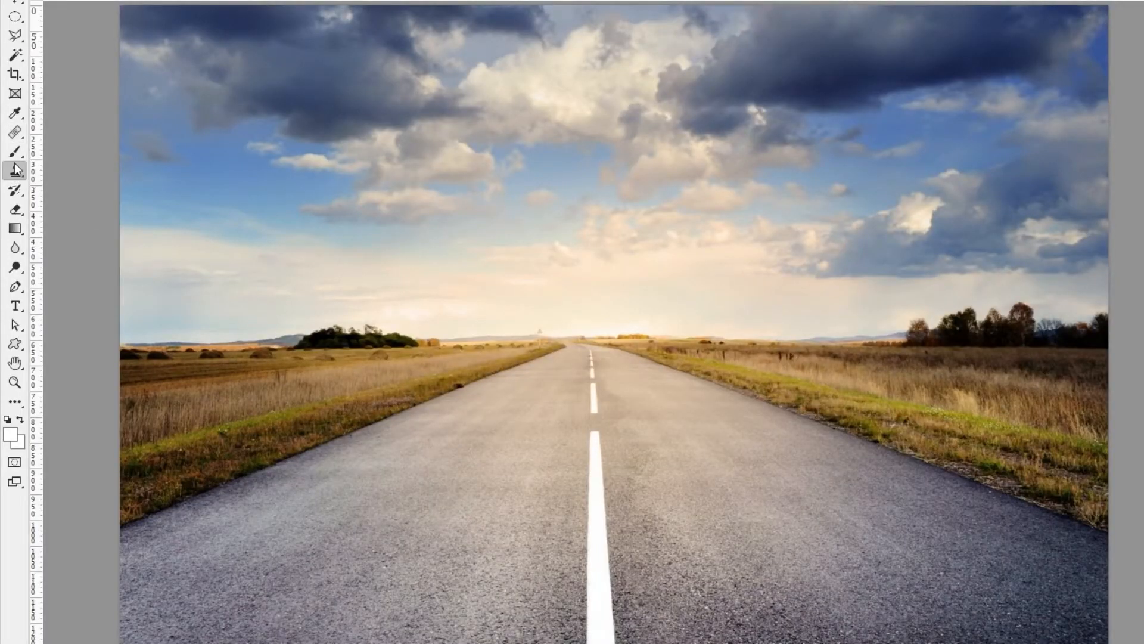
pyautogui.rightClick(15, 132)
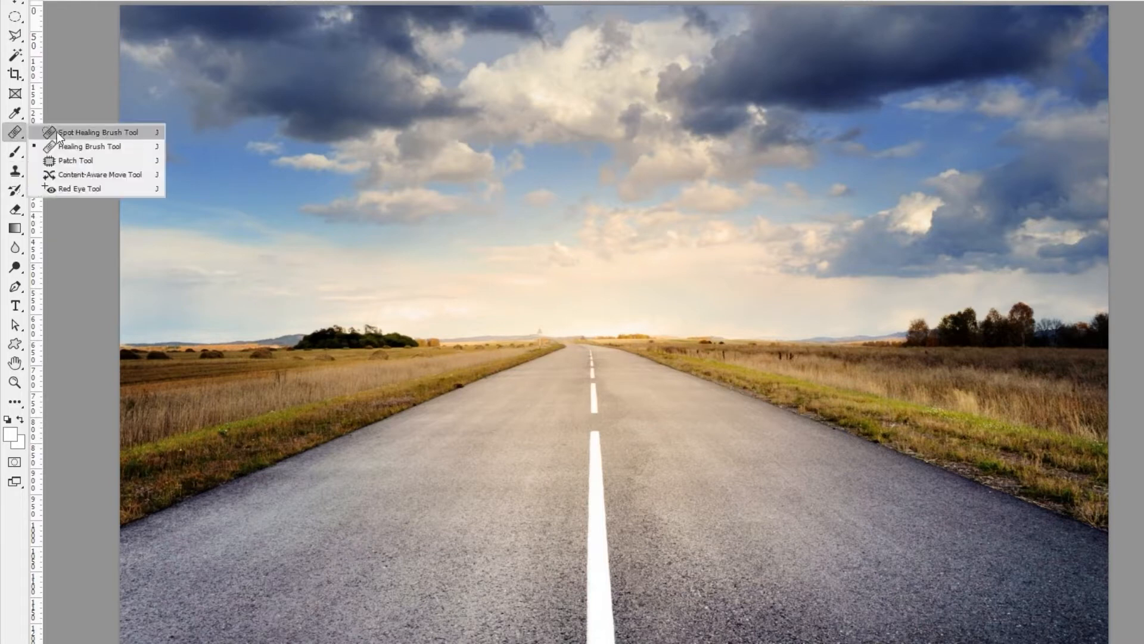
pyautogui.click(63, 145)
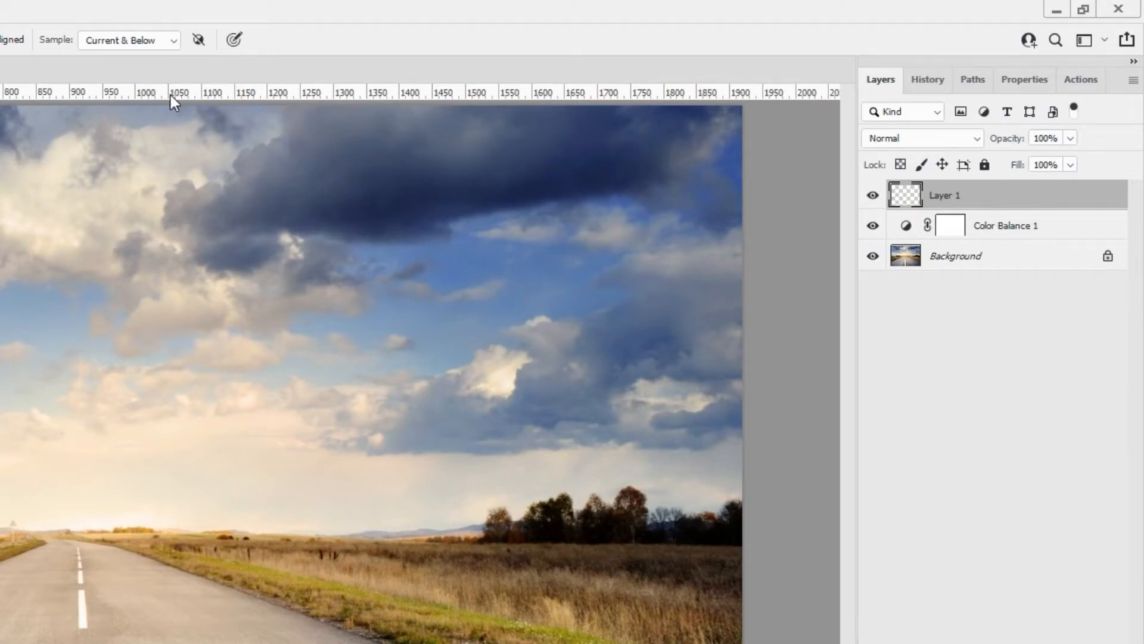
# - Sample the road surface from Current & Below and paint it over the grass verge beside the road on Layer 1
pyautogui.click(154, 41)
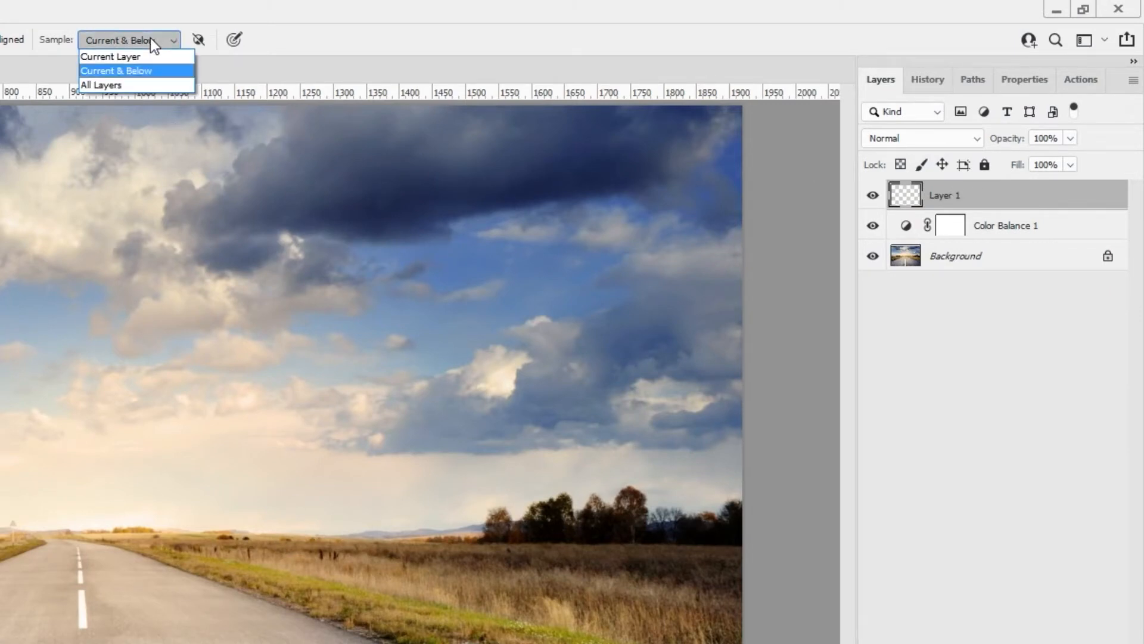
pyautogui.click(137, 71)
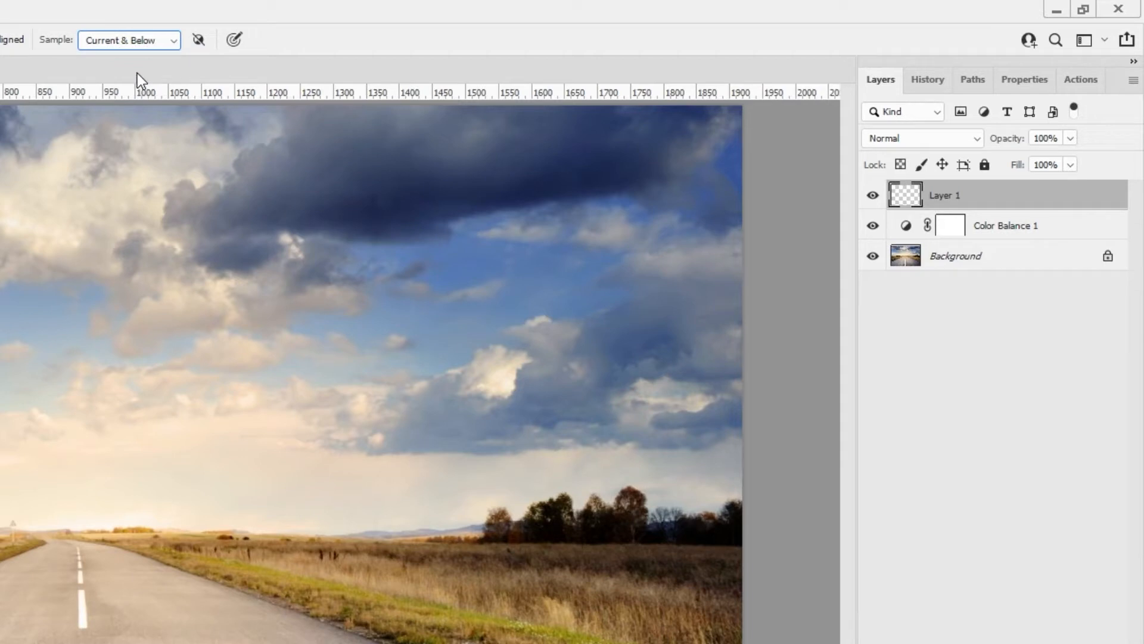
pyautogui.keyDown('alt'); pyautogui.click(227, 623); pyautogui.keyUp('alt')
pyautogui.moveTo(310, 602)
pyautogui.mouseDown()
pyautogui.moveTo(327, 596)
pyautogui.moveTo(360, 618)
pyautogui.moveTo(444, 620)
pyautogui.mouseUp()
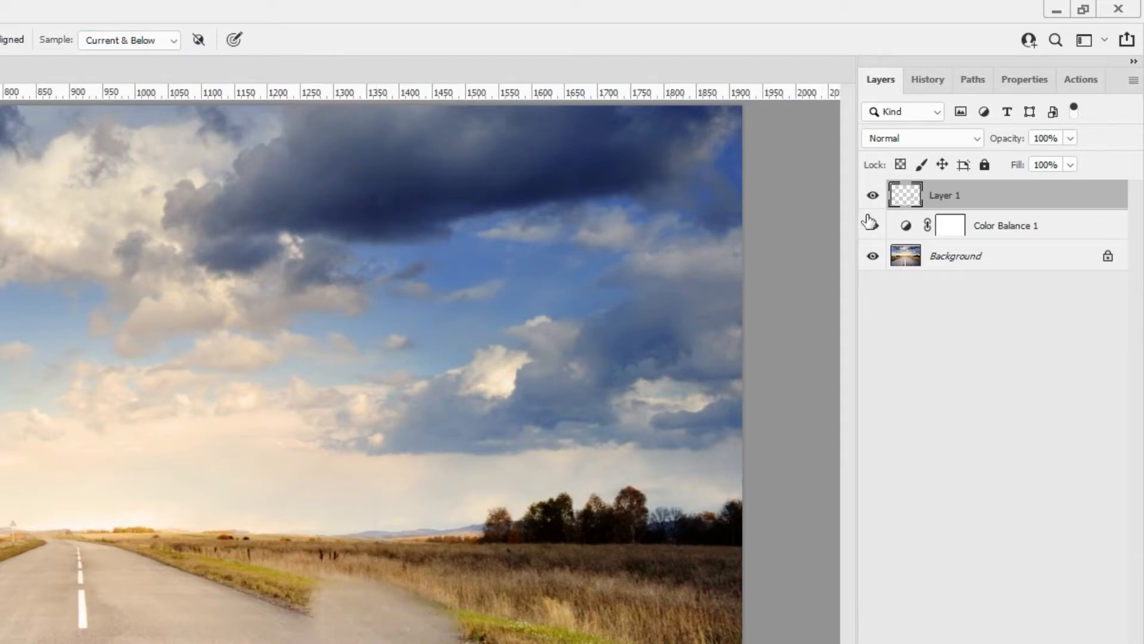
# - Toggle Layer 1's visibility to compare the road photo with and without the retouching
pyautogui.click(872, 195)
pyautogui.click(873, 196)
pyautogui.click(872, 195)
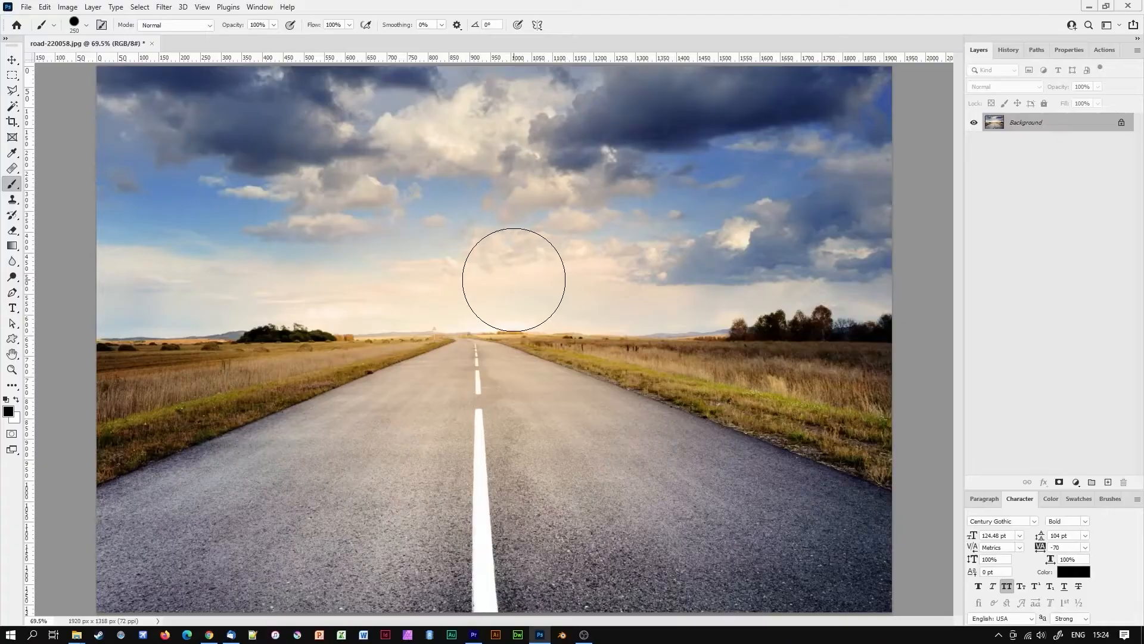
# - Convert the road photo's Background layer for Smart Filters
pyautogui.click(162, 7)
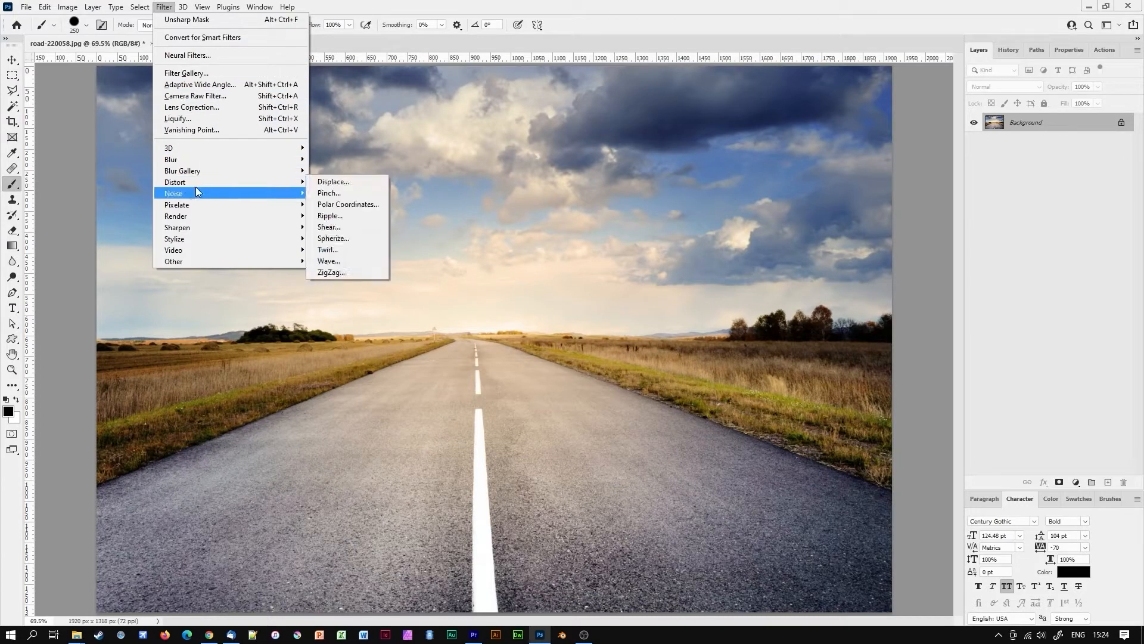
pyautogui.moveTo(294, 196)
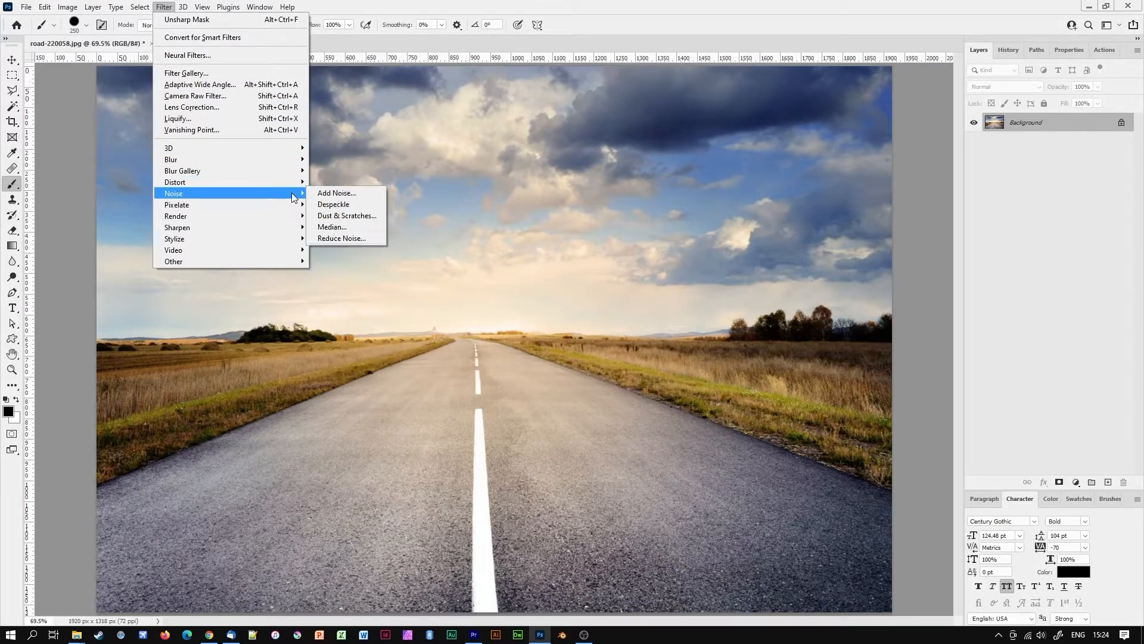
pyautogui.moveTo(294, 217)
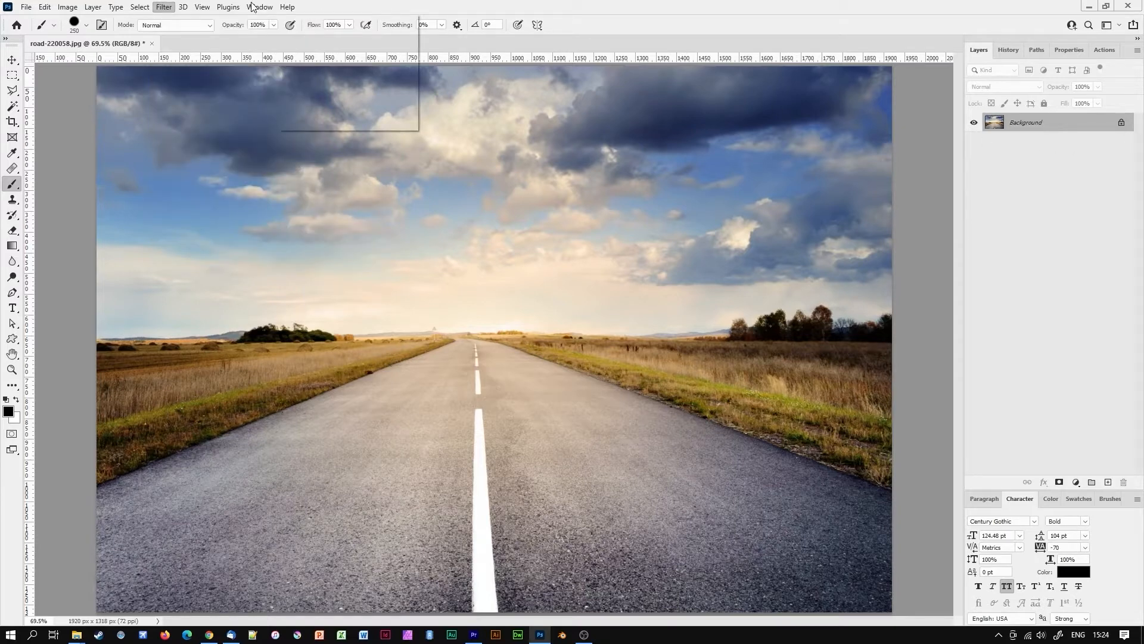
pyautogui.click(165, 6)
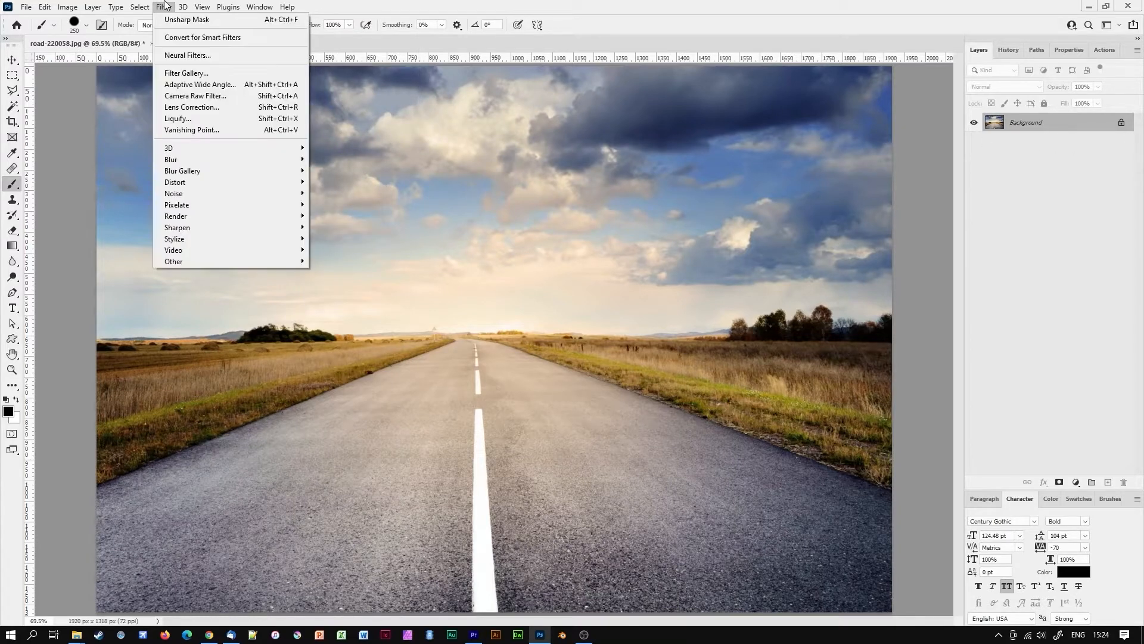
pyautogui.click(182, 37)
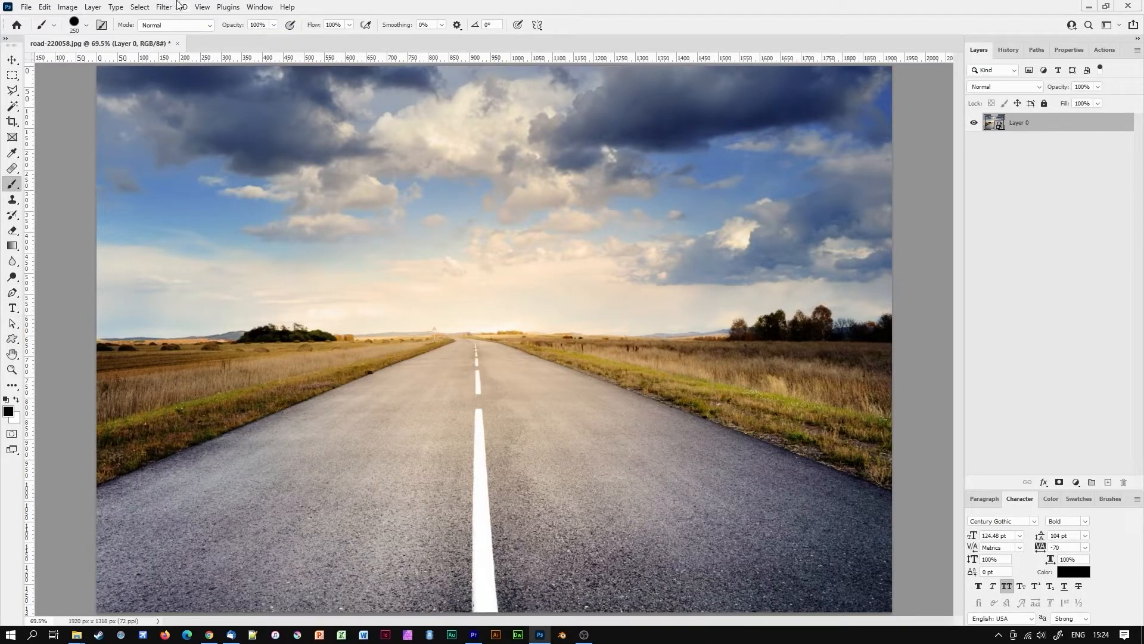
# - Apply an Unsharp Mask smart filter to Layer 0 and paint black on its filter mask from the horizon sky down the road
pyautogui.click(178, 6)
pyautogui.moveTo(192, 229)
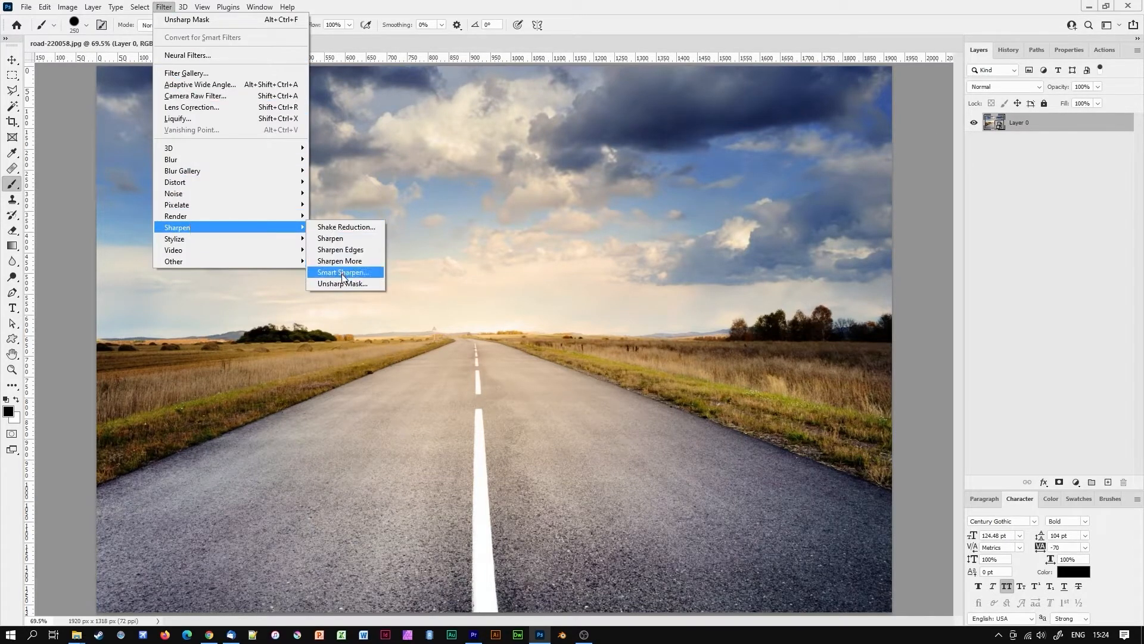
pyautogui.click(342, 283)
pyautogui.click(901, 175)
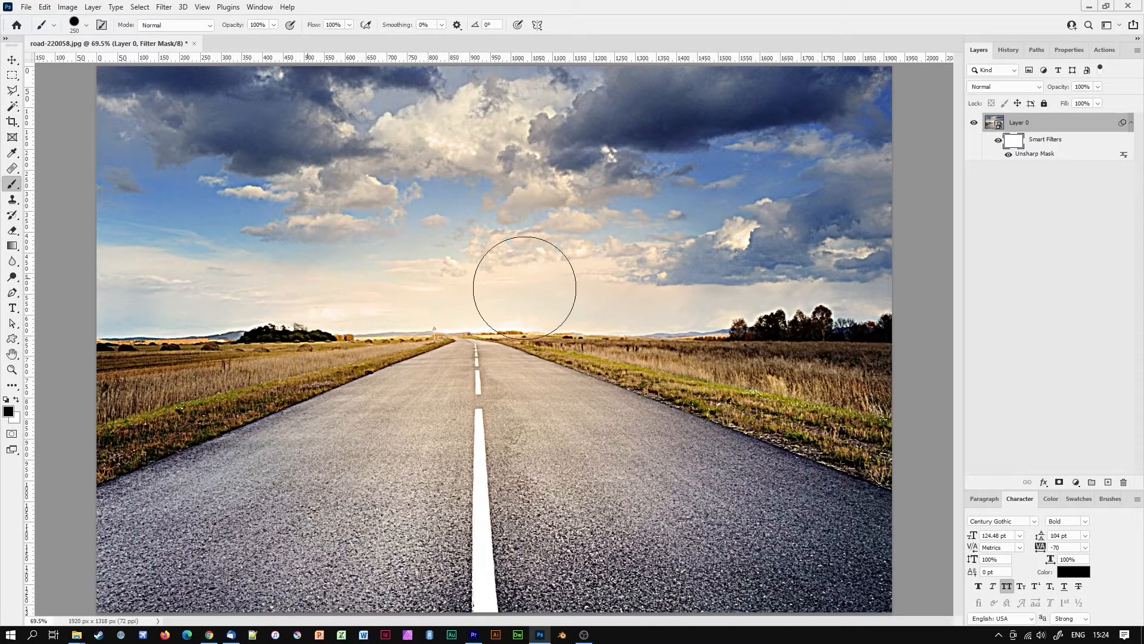
pyautogui.moveTo(527, 286)
pyautogui.mouseDown()
pyautogui.moveTo(624, 435)
pyautogui.moveTo(531, 613)
pyautogui.moveTo(596, 620)
pyautogui.mouseUp()
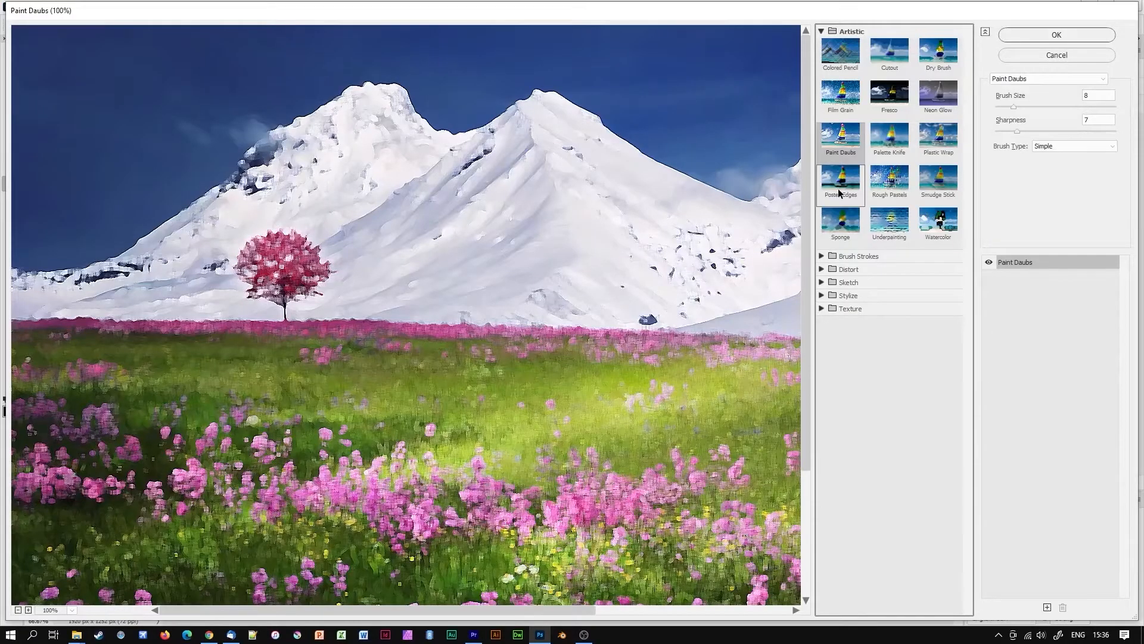
# - Preview the Poster Edges, Sponge and Fresco effects on the mountain photo in the Filter Gallery and cancel
pyautogui.click(839, 182)
pyautogui.click(839, 222)
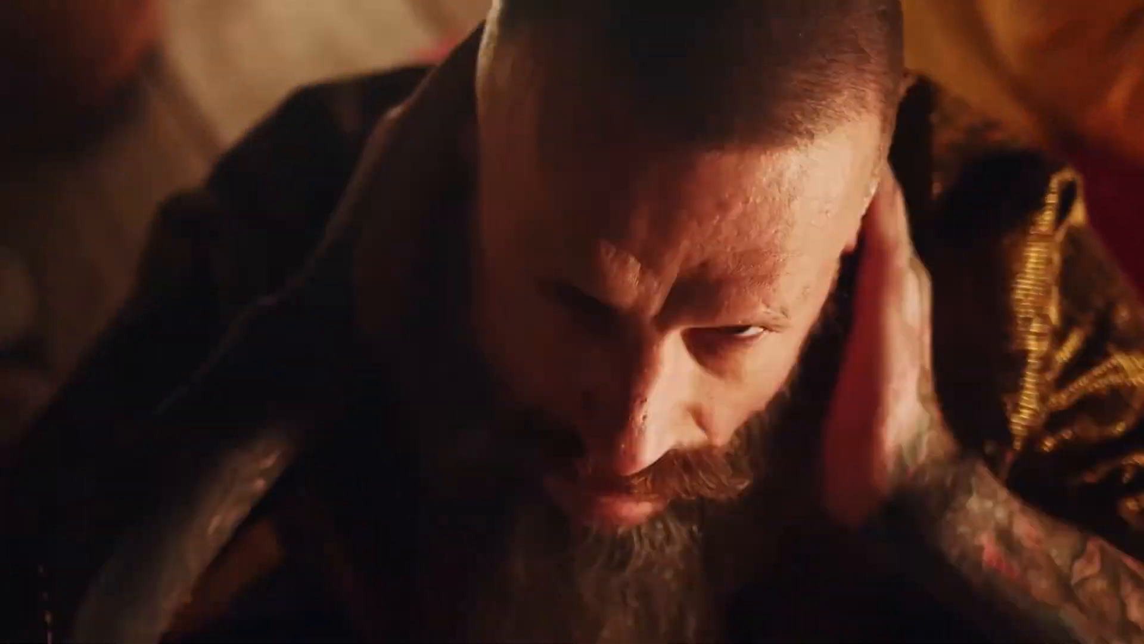
pyautogui.click(885, 105)
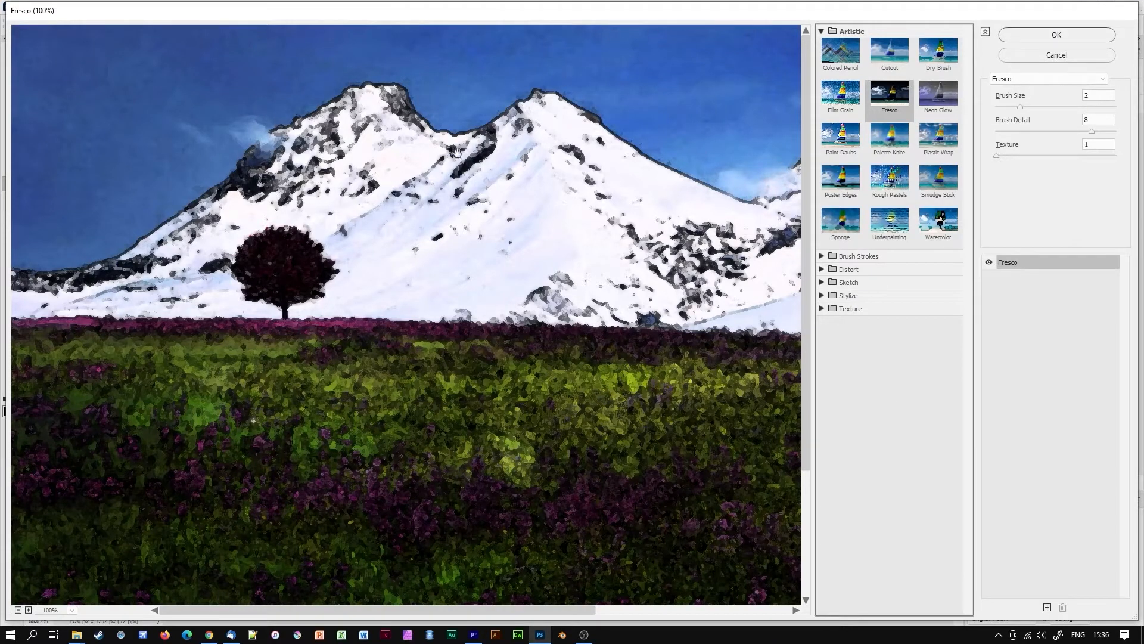
pyautogui.click(1029, 54)
# - Preview the Unsharp Mask and Gaussian Blur filters on the mountain photo's Background layer without applying them
pyautogui.click(164, 6)
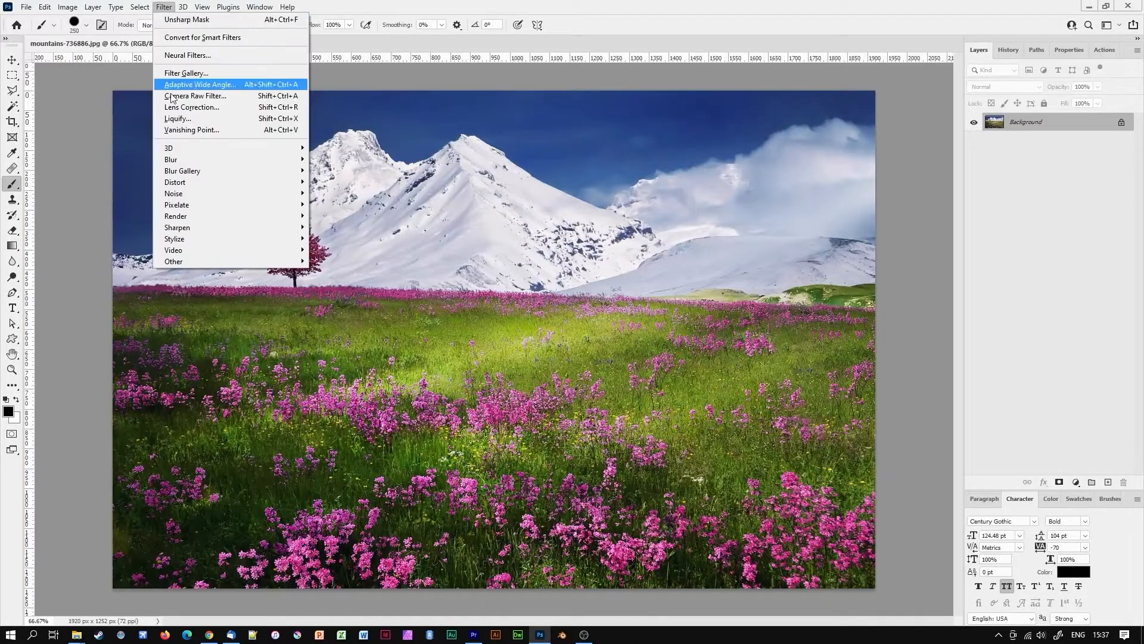
pyautogui.moveTo(172, 227)
pyautogui.click(341, 285)
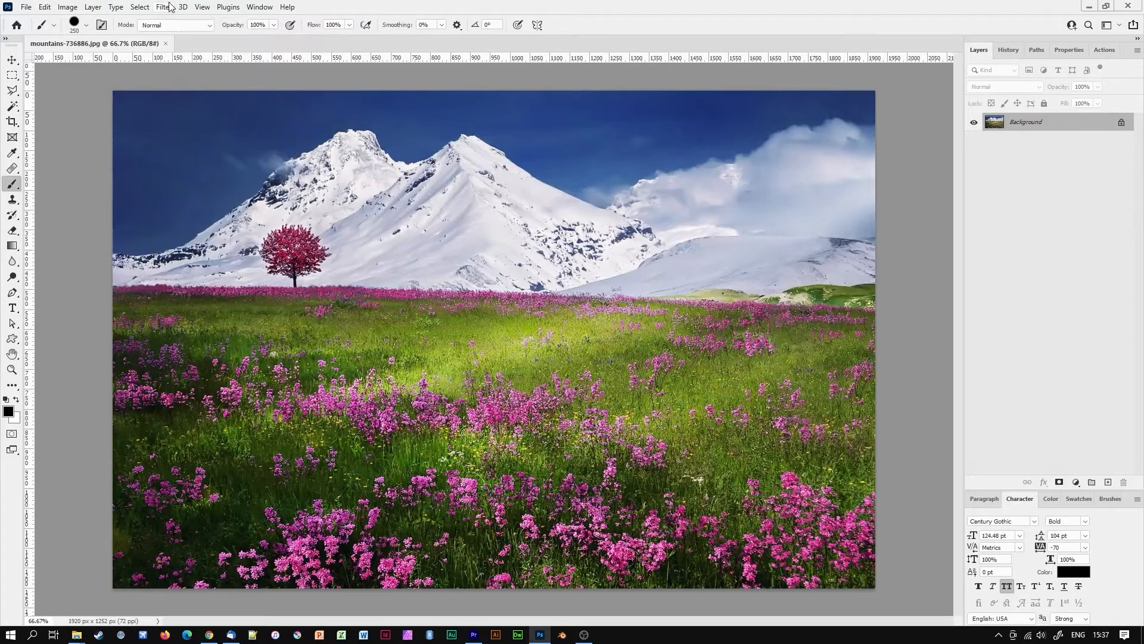
pyautogui.click(168, 7)
pyautogui.moveTo(195, 158)
pyautogui.click(334, 205)
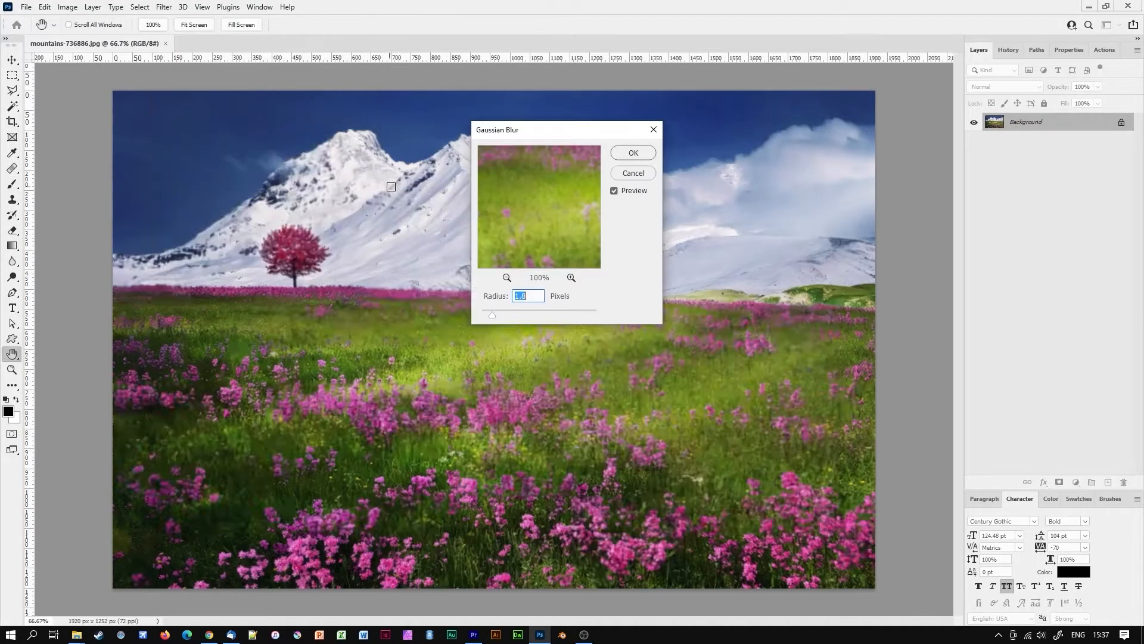
# - Convert the mountain photo's Background layer for Smart Filters
pyautogui.click(164, 7)
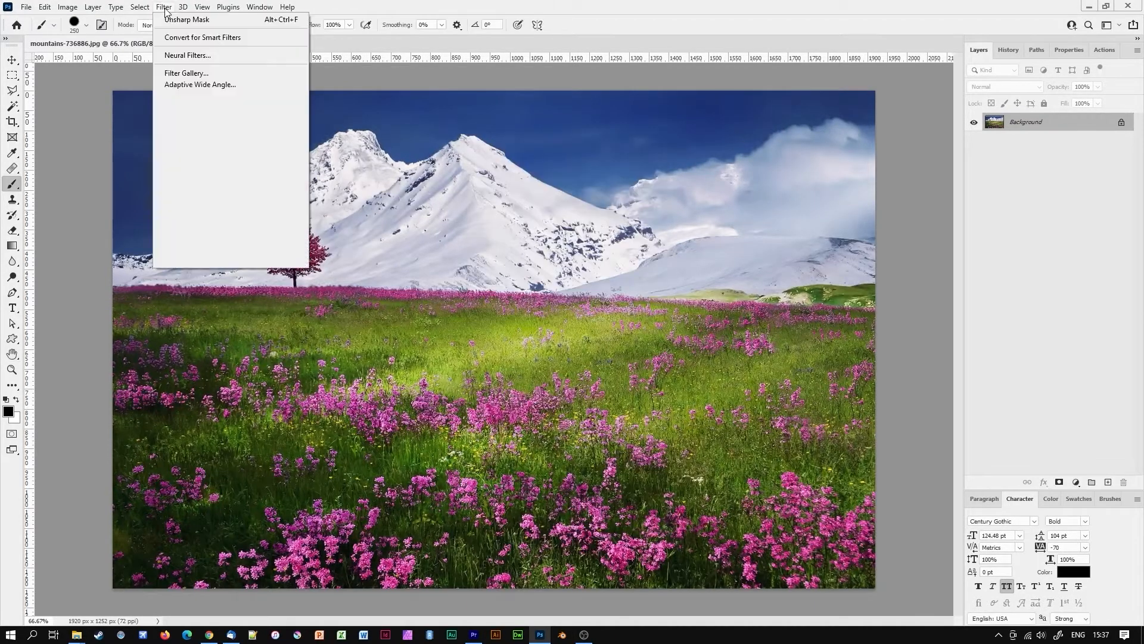
pyautogui.click(178, 39)
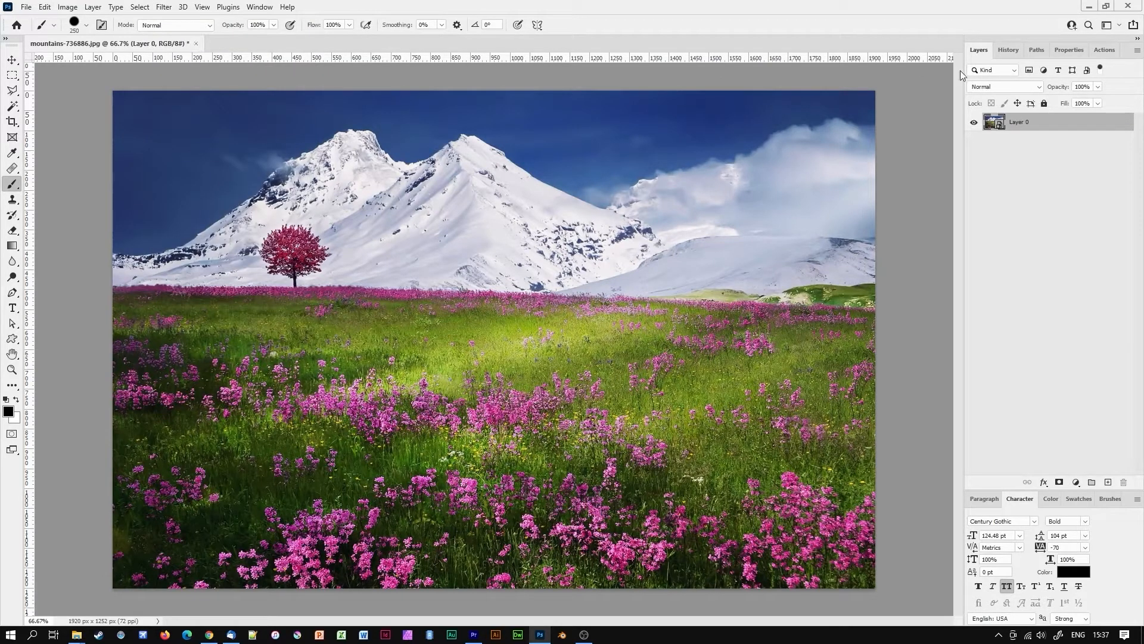